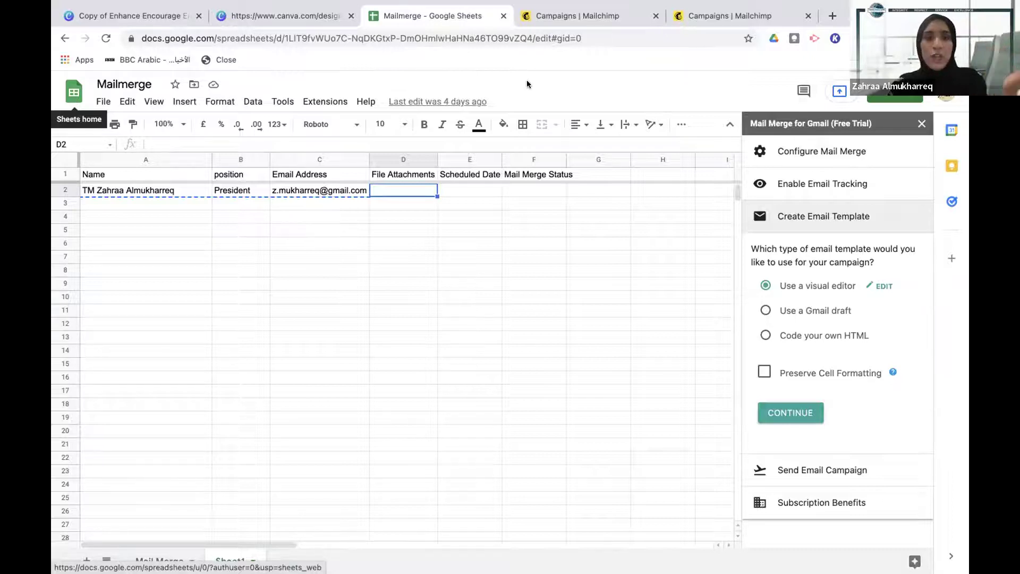
Open a new blank Chrome tab next to the Mailmerge spreadsheet
left_click_drag(829, 16, 830, 49)
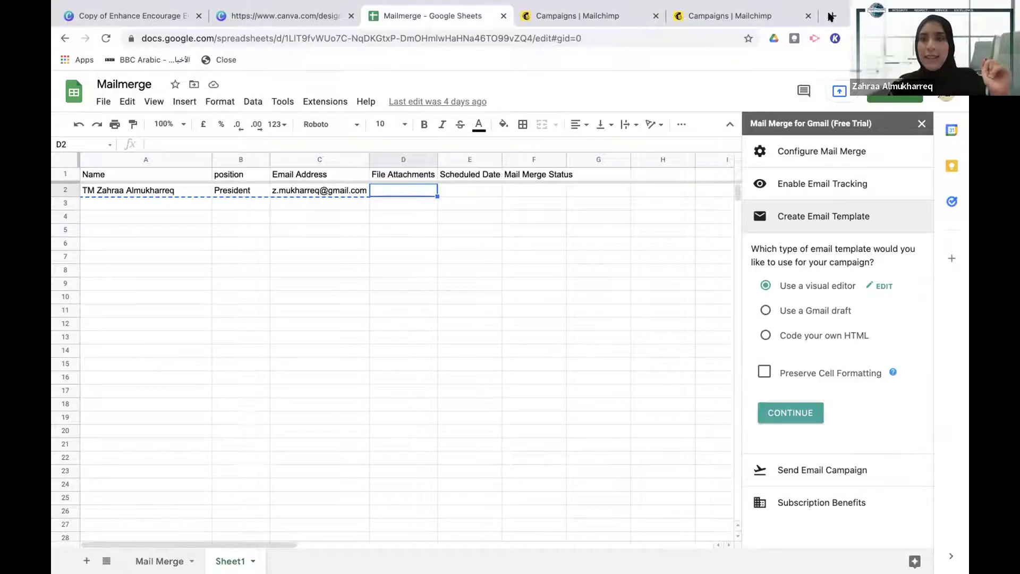
left_click(831, 16)
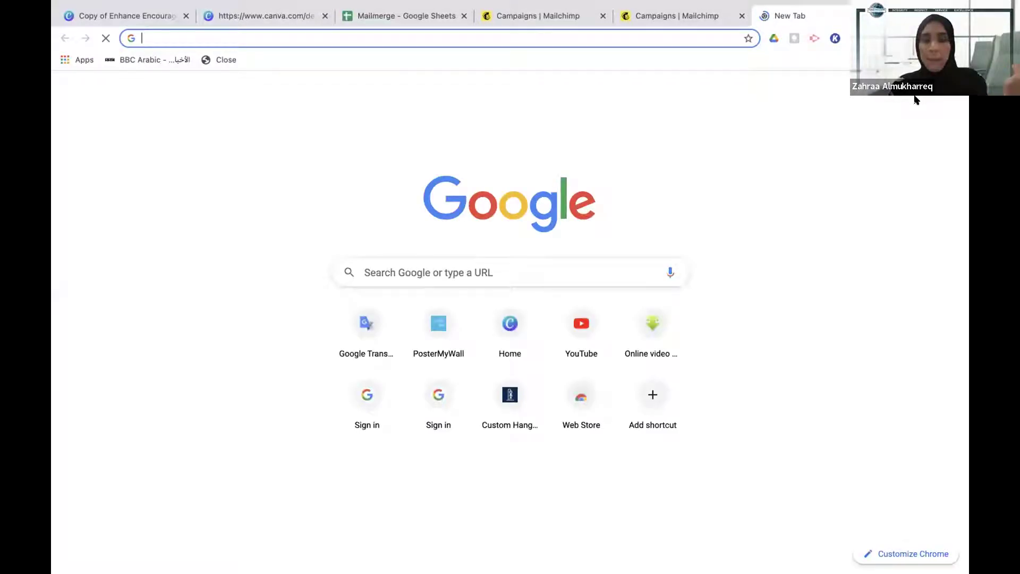
Browse the Google apps list, then switch back to the Mailmerge - Google Sheets tab
left_click(917, 93)
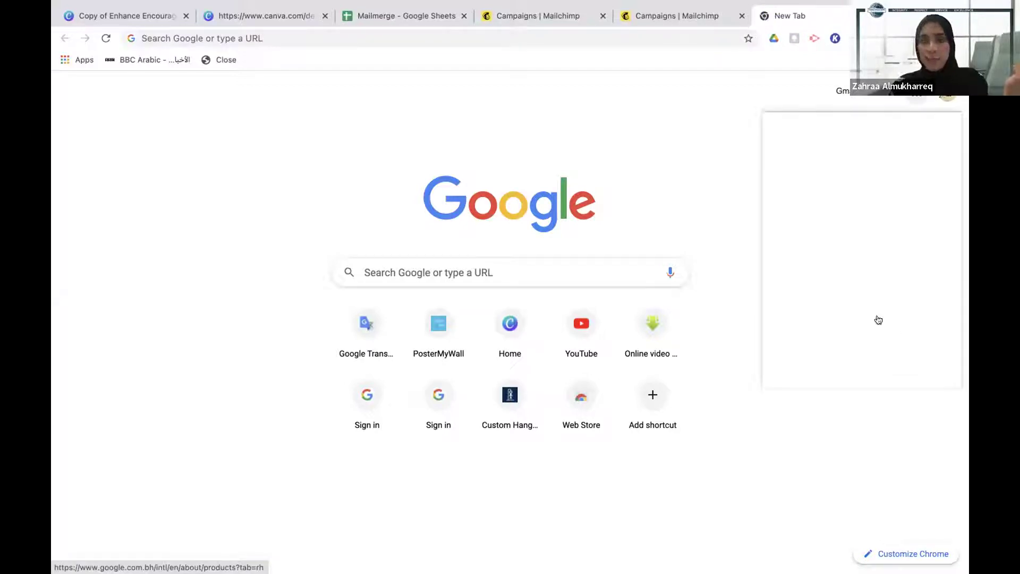
scroll(930, 260, "down", 4)
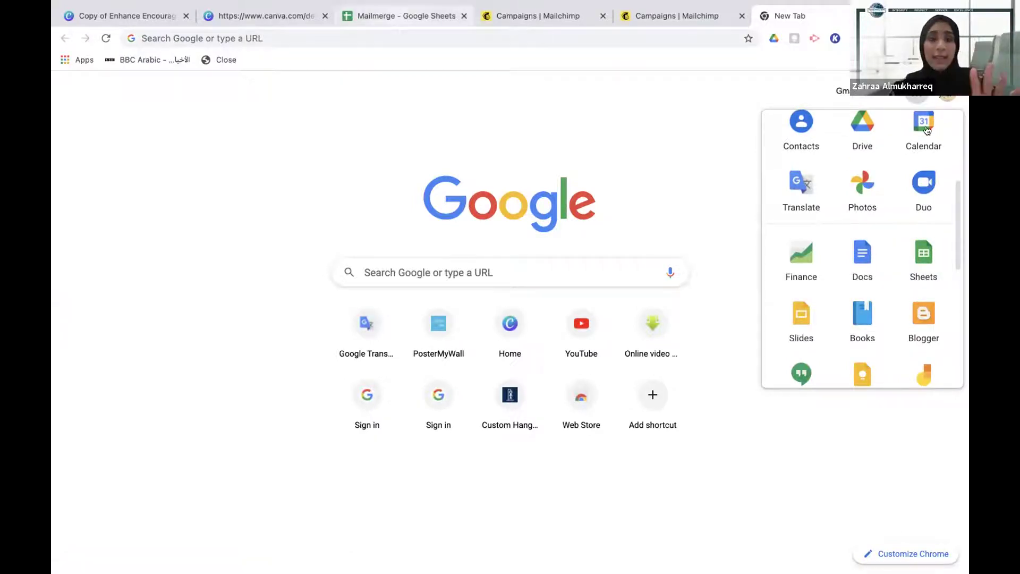
left_click(393, 16)
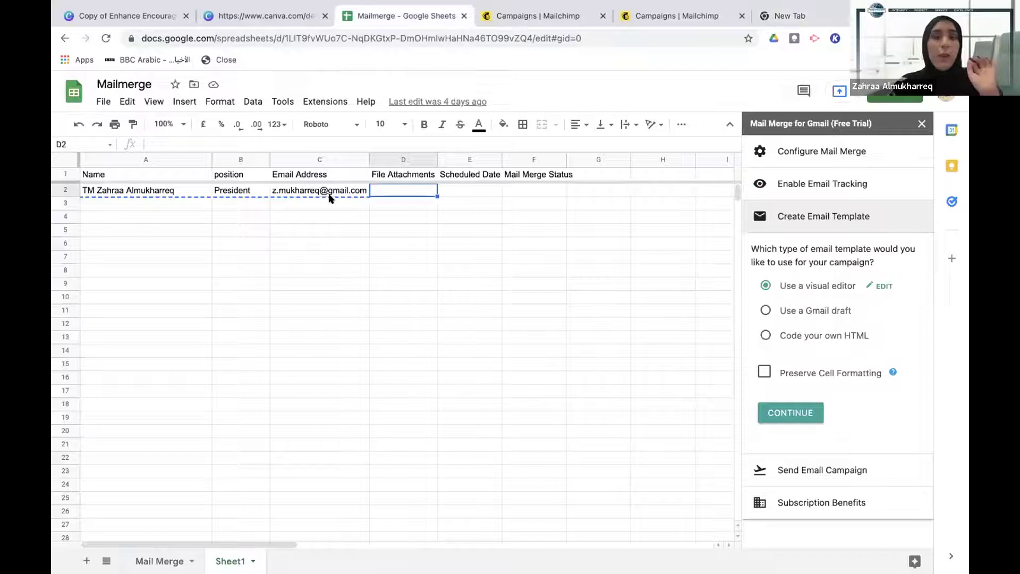
Launch Mail Merge with Attachments from Extensions, bringing up the Change Mail Merge Sheet prompt
left_click(318, 102)
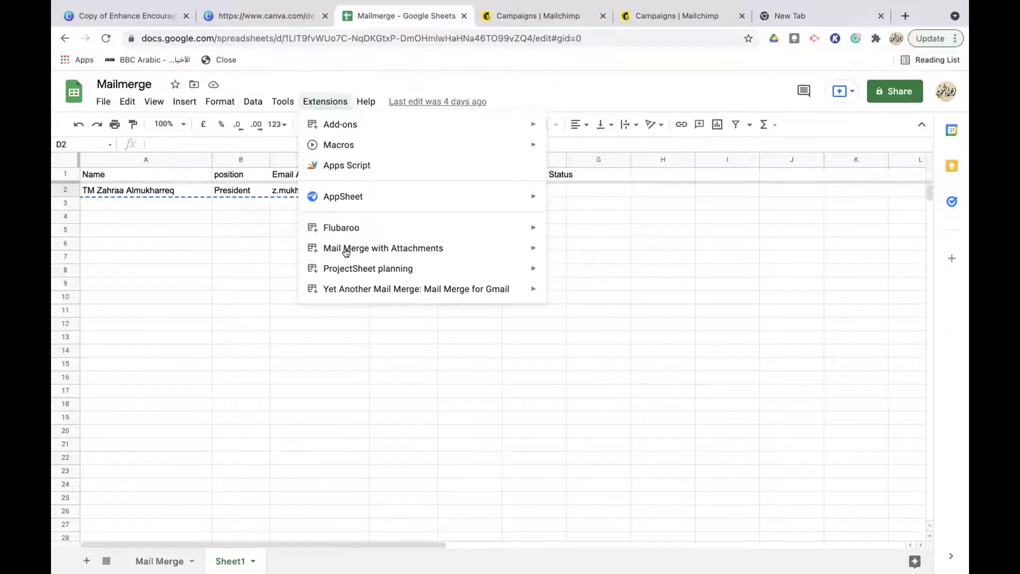
mouse_move(388, 253)
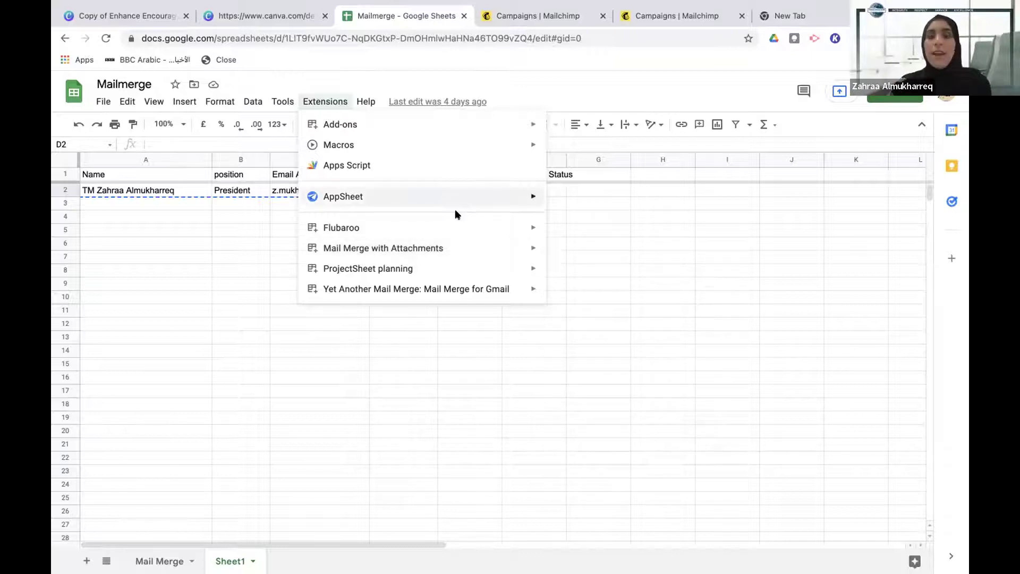
mouse_move(462, 248)
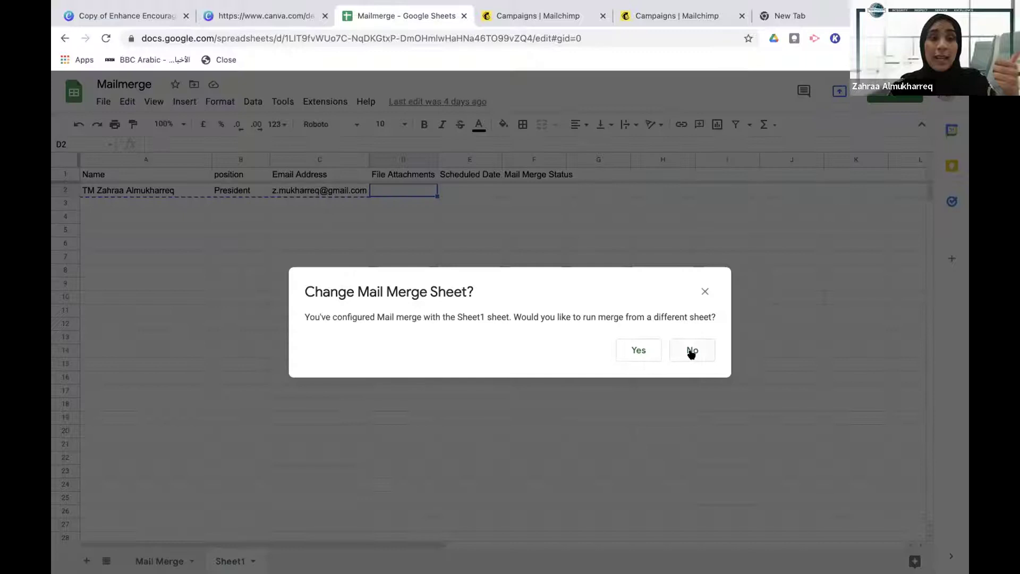
Dismiss the Change and Select Mail Merge Sheet windows, then highlight the Email Address and File Attachments columns
left_click(692, 351)
left_click(236, 175)
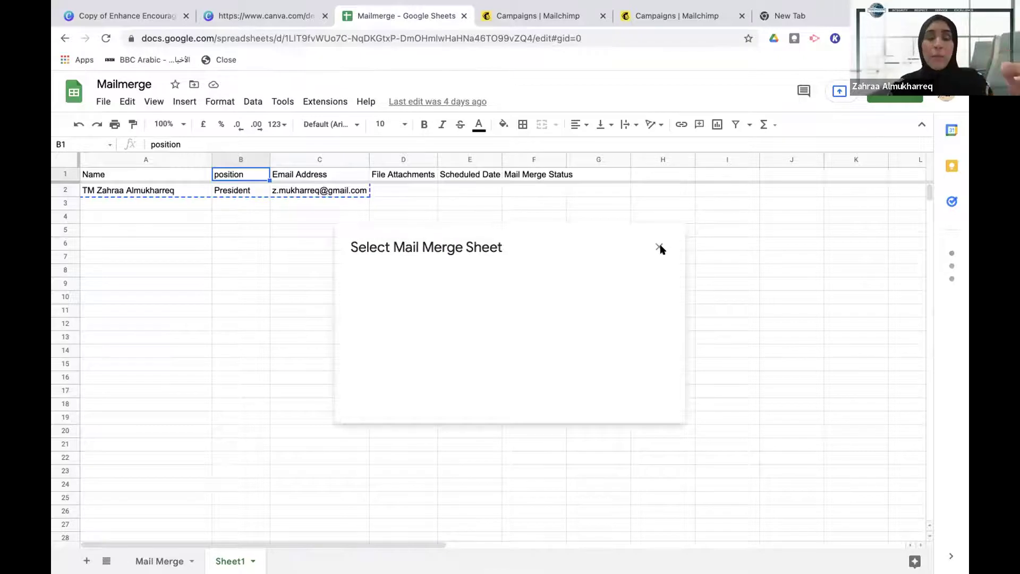
left_click(659, 247)
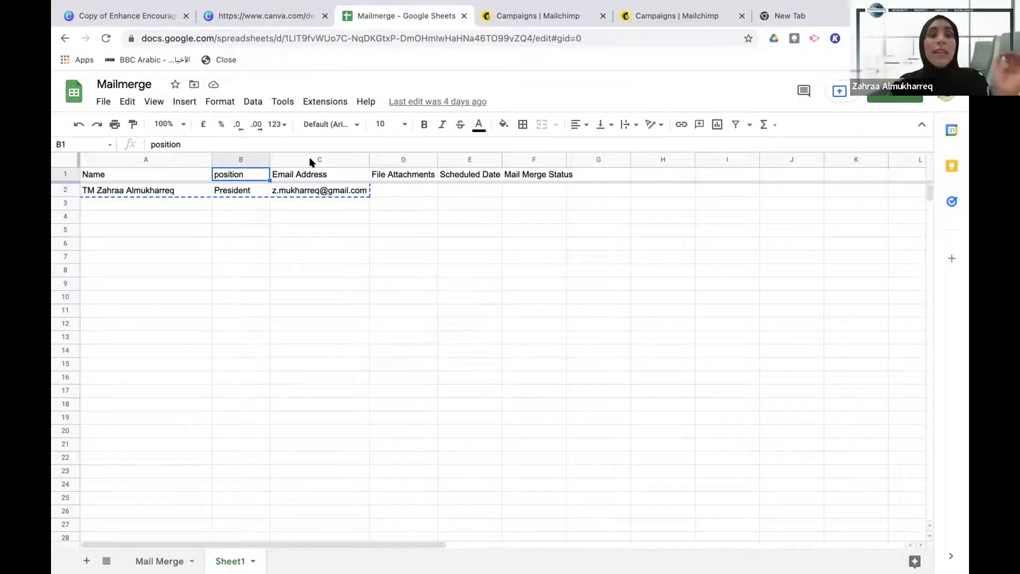
left_click(301, 177)
left_click(393, 175)
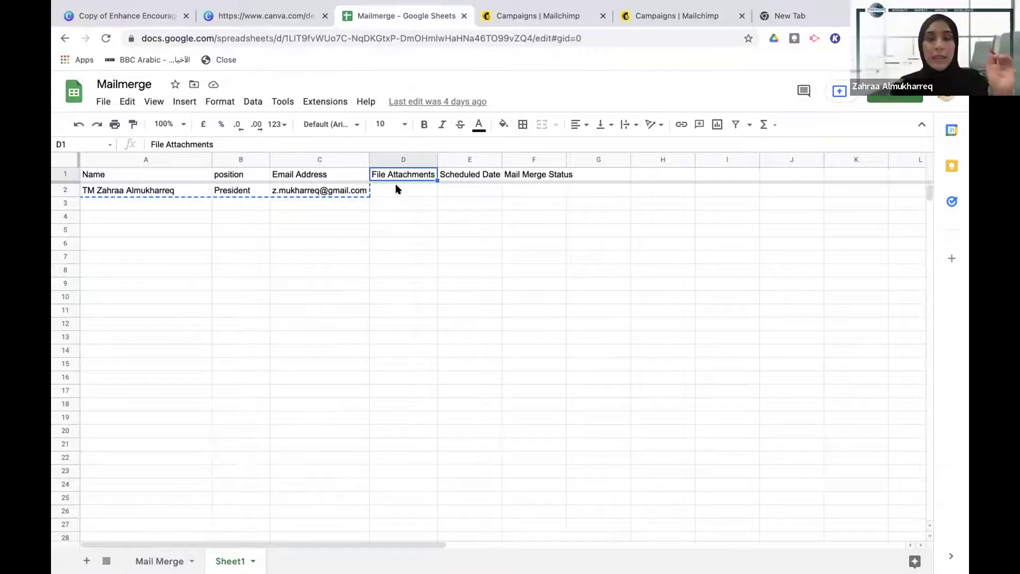
With cell D2 selected, choose Add File Attachments > Select Files from Computer
left_click(400, 188)
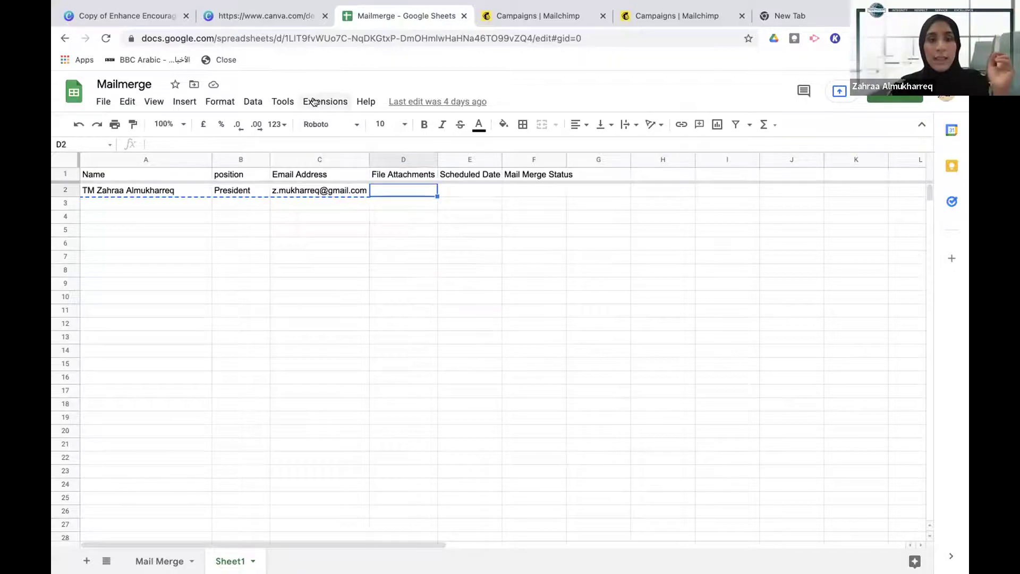
left_click(315, 101)
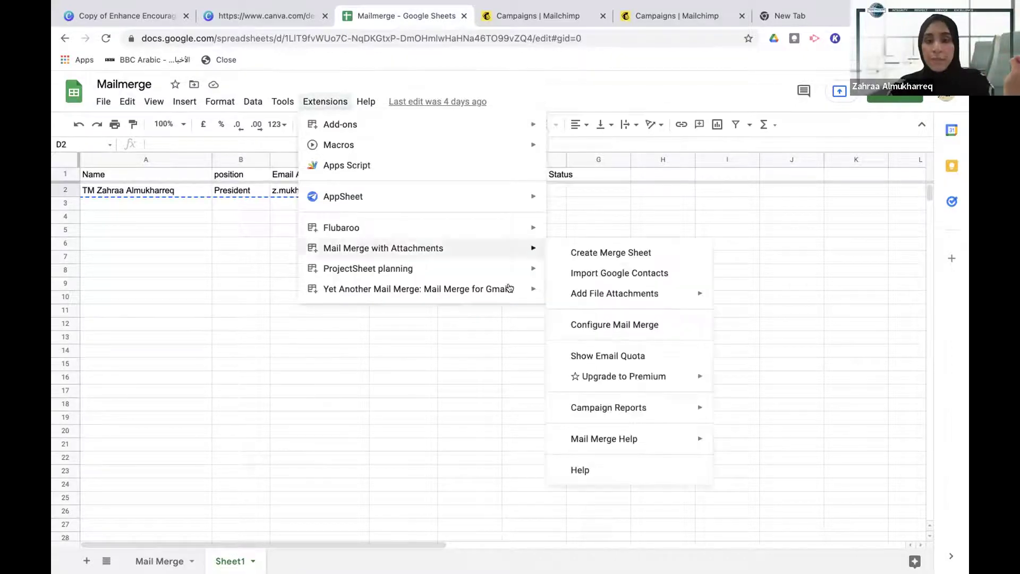
mouse_move(467, 287)
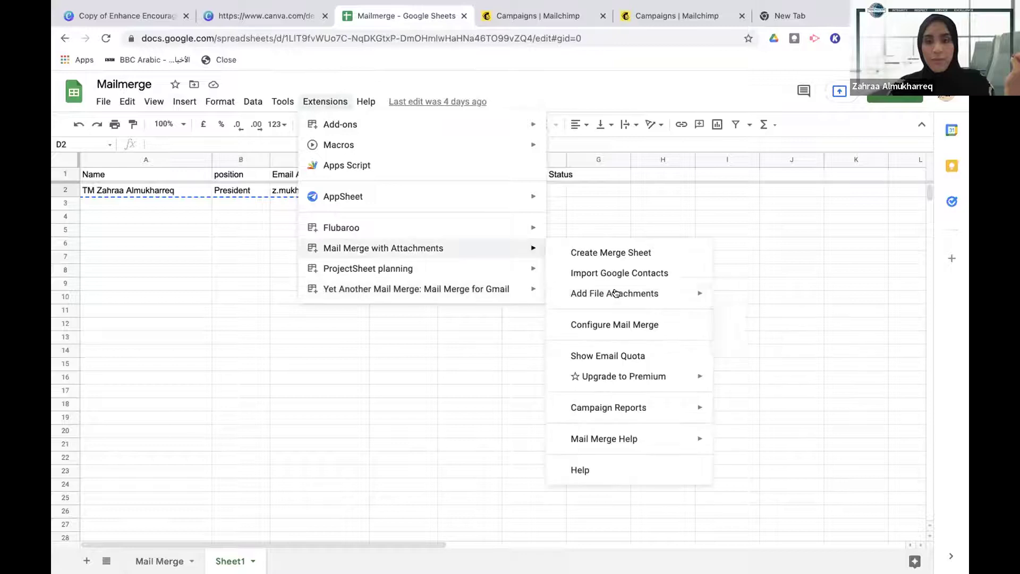
mouse_move(615, 293)
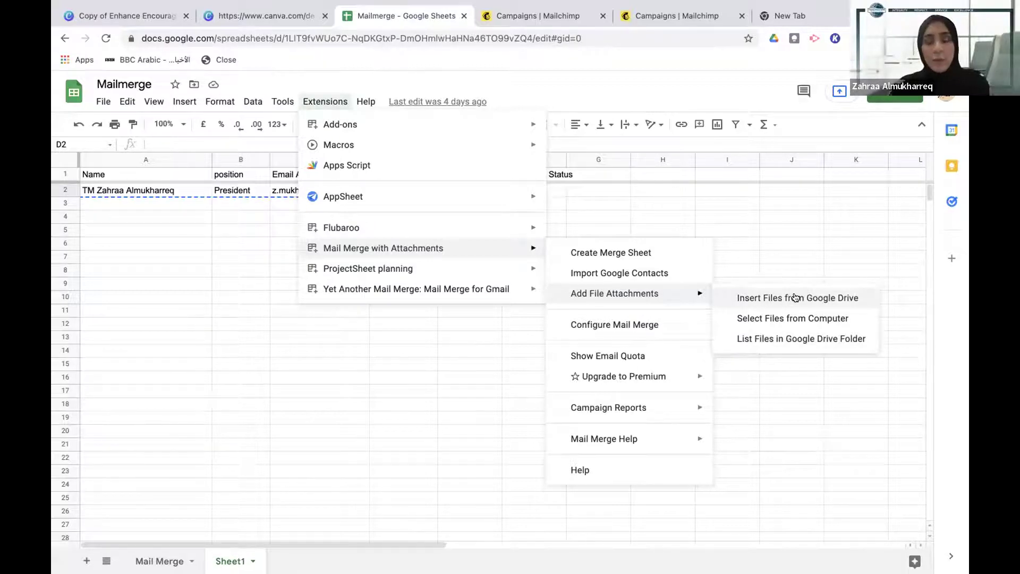
left_click(636, 281)
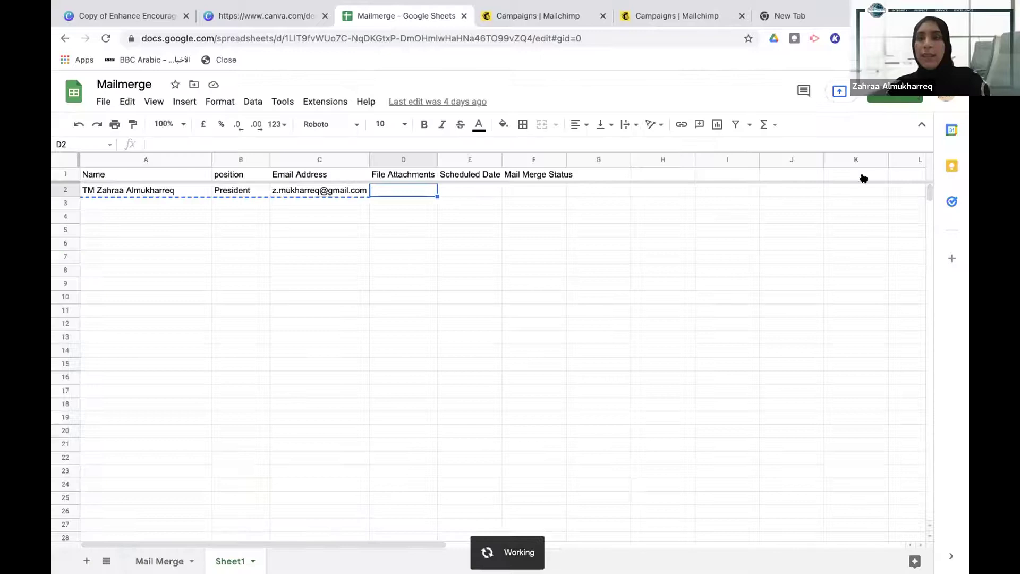
Back on the Mailmerge sheet, choose Add File Attachments > Insert Files from Google Drive instead
key("ctrl+9")
left_click(918, 92)
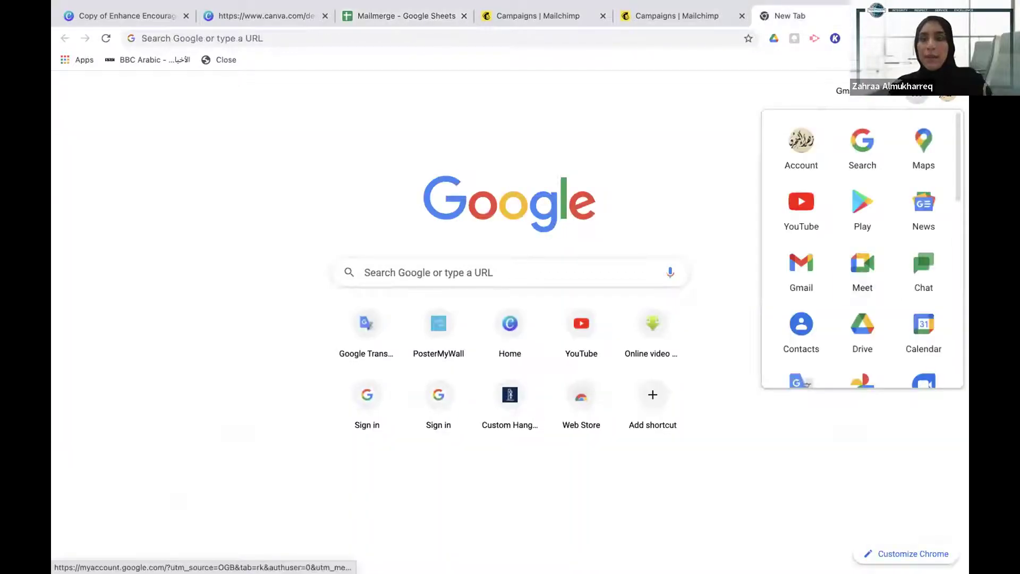
left_click(396, 16)
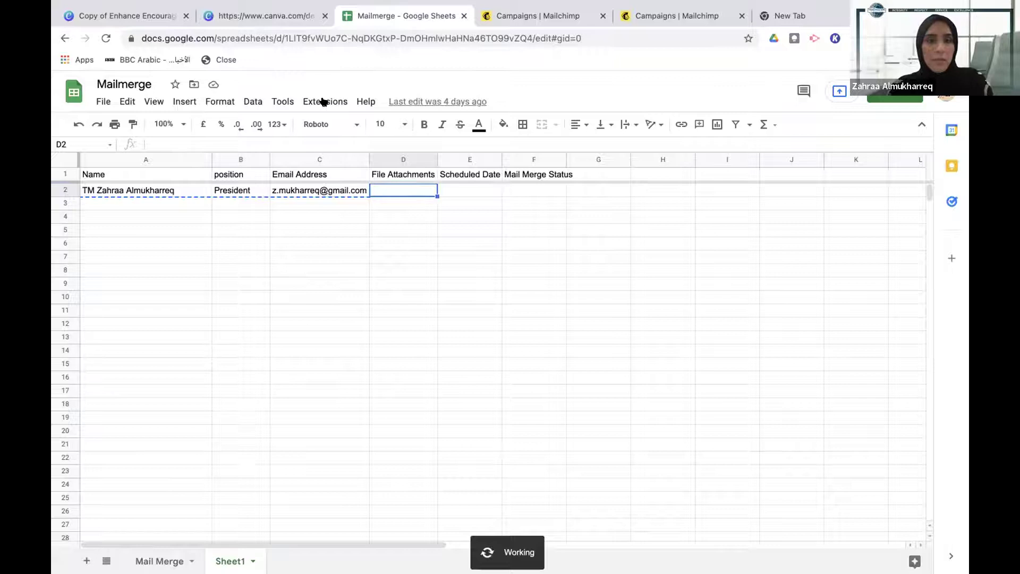
mouse_move(413, 248)
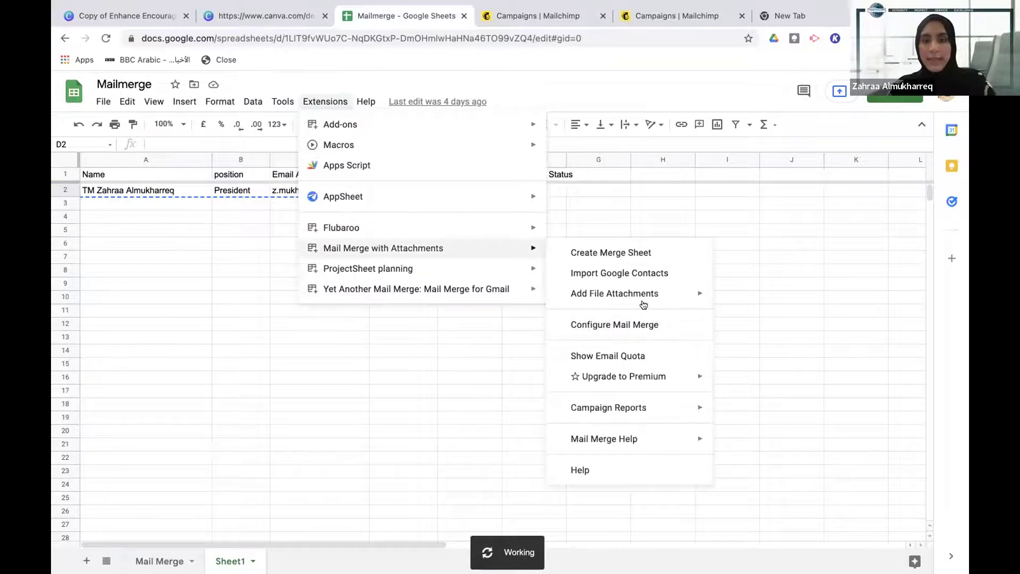
mouse_move(644, 296)
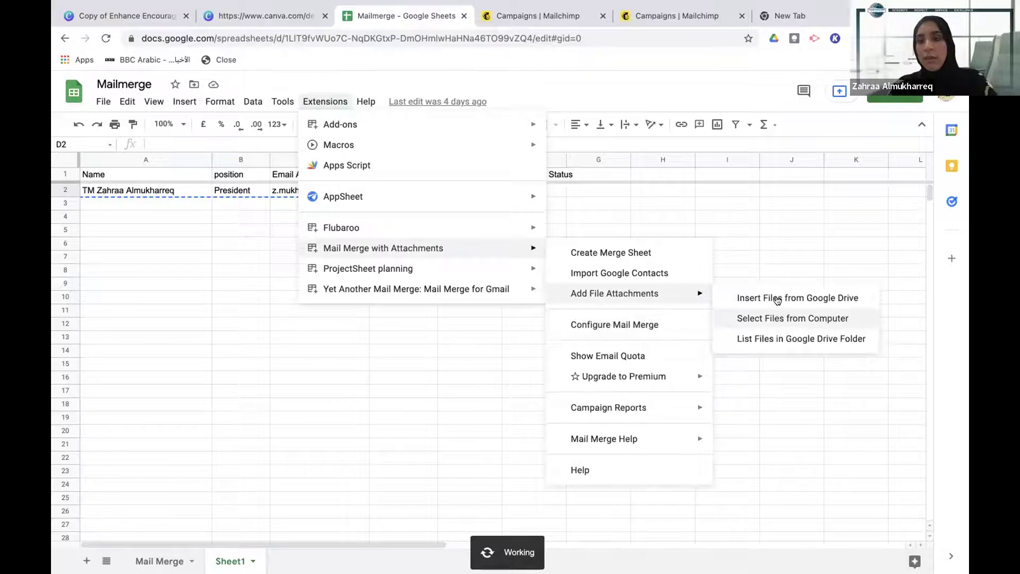
left_click(777, 298)
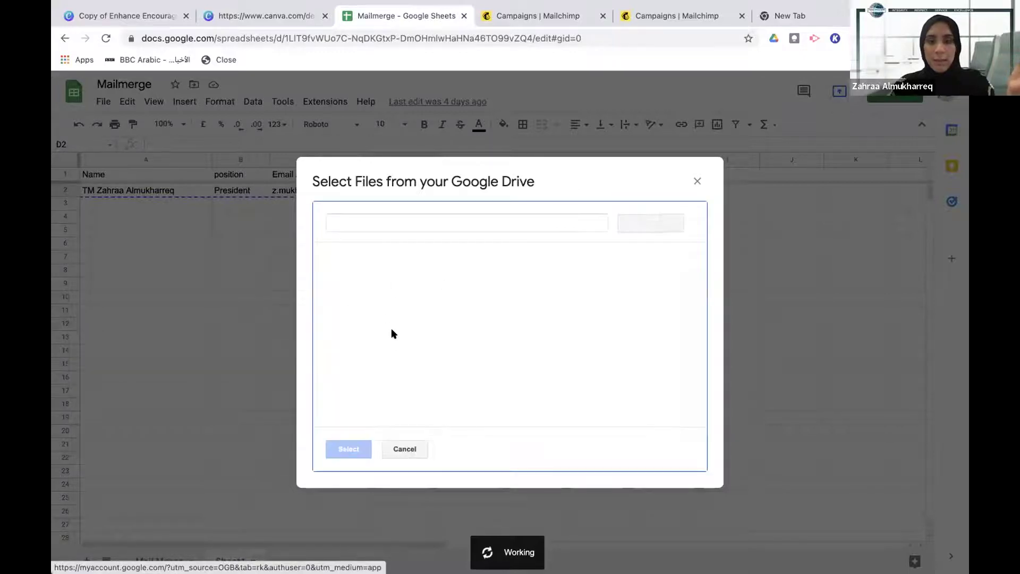
Pick the Mailmerge file in the Drive picker so its link fills cell D2
scroll(388, 372, "down", 2)
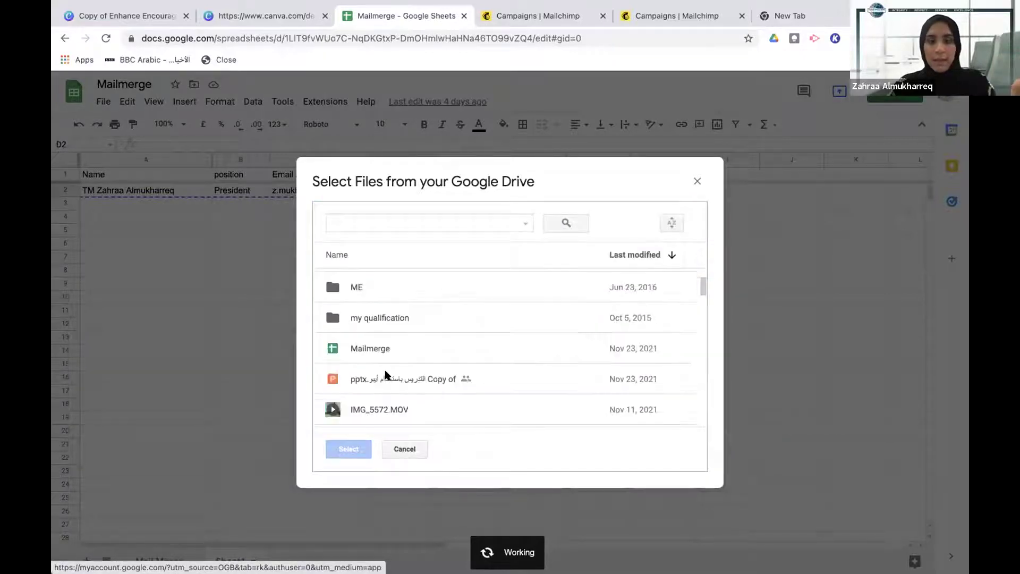
left_click(349, 451)
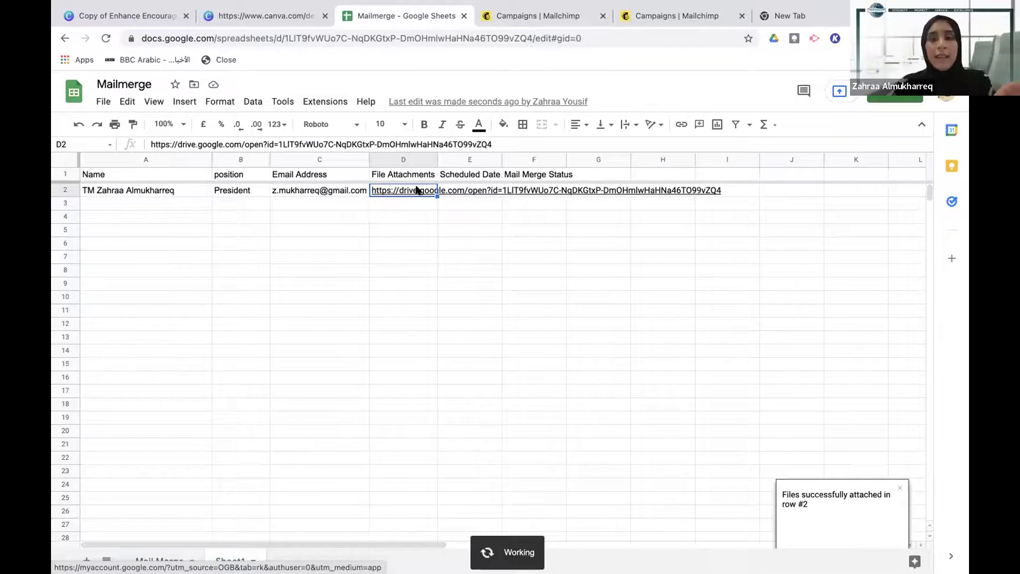
mouse_move(425, 192)
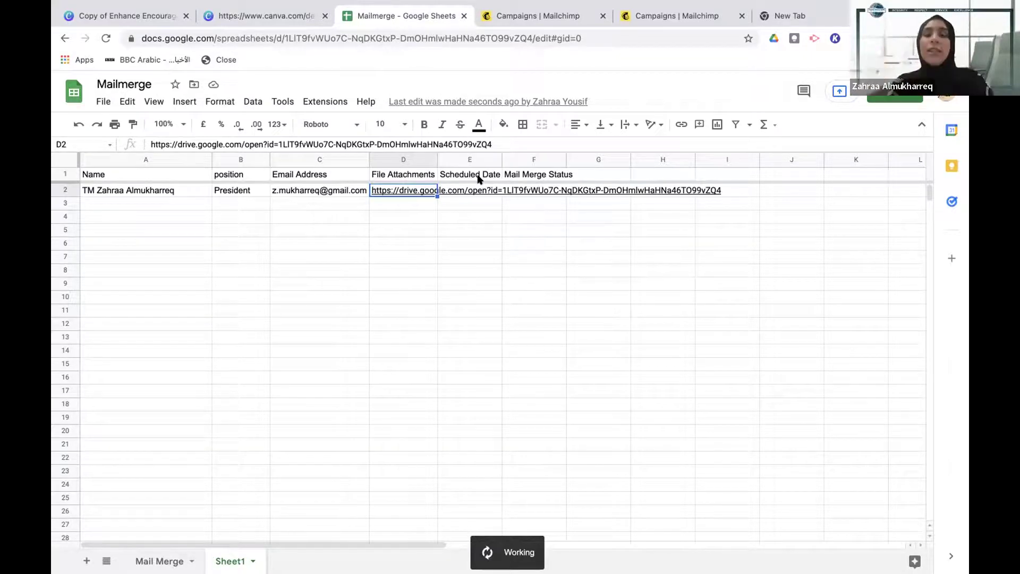
Highlight the Mail Merge Status column F and reopen the Extensions menu
left_click(532, 159)
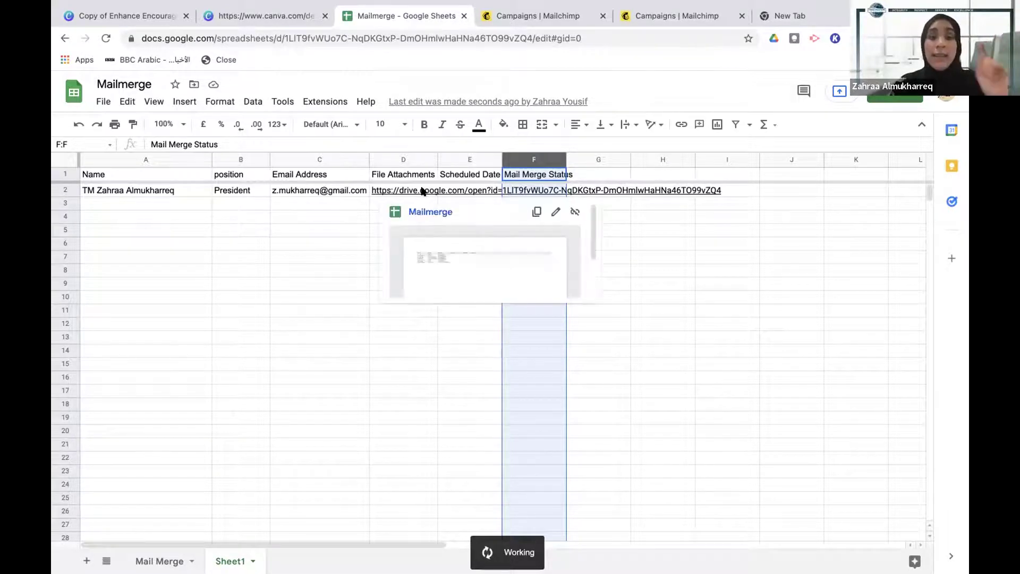
left_click(324, 101)
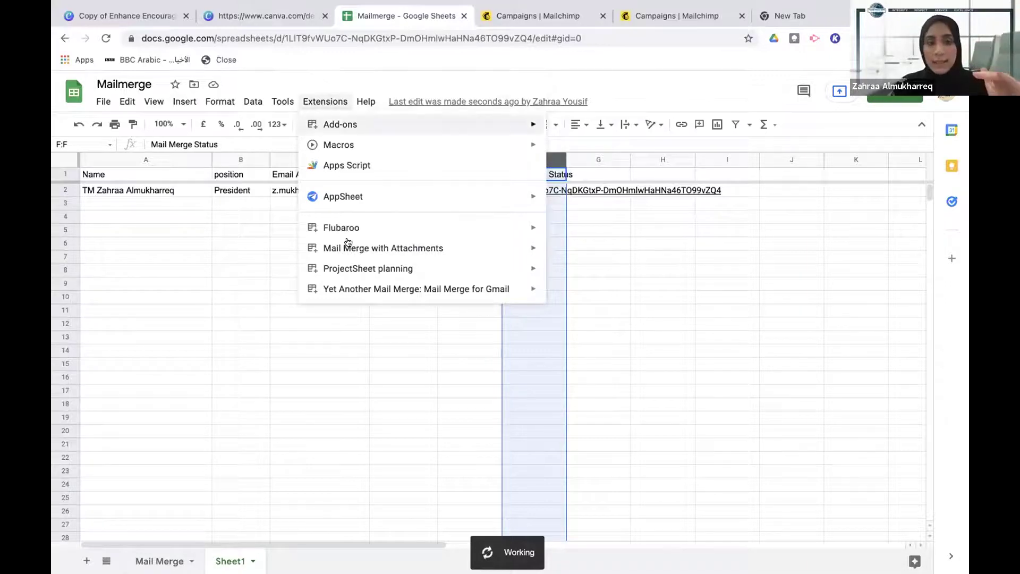
Open the Mail Merge configuration, confirm the sender name, and skip email tracking
mouse_move(351, 253)
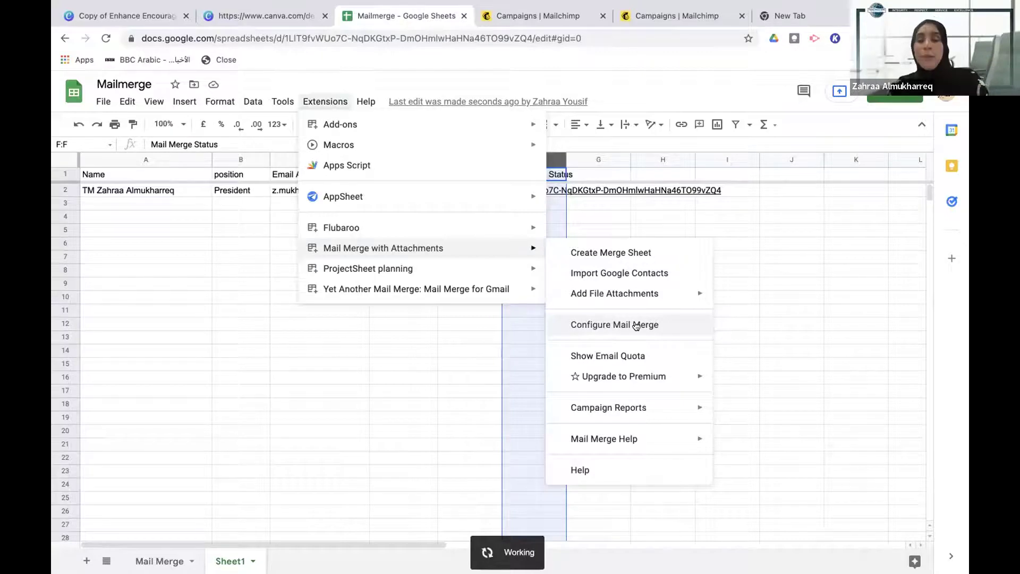
left_click(678, 325)
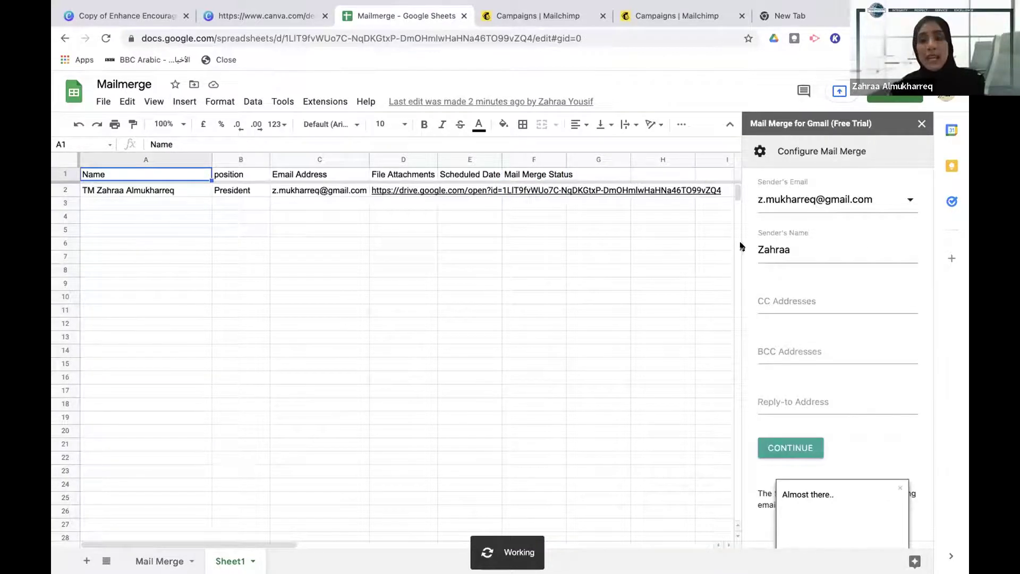
double_click(755, 250)
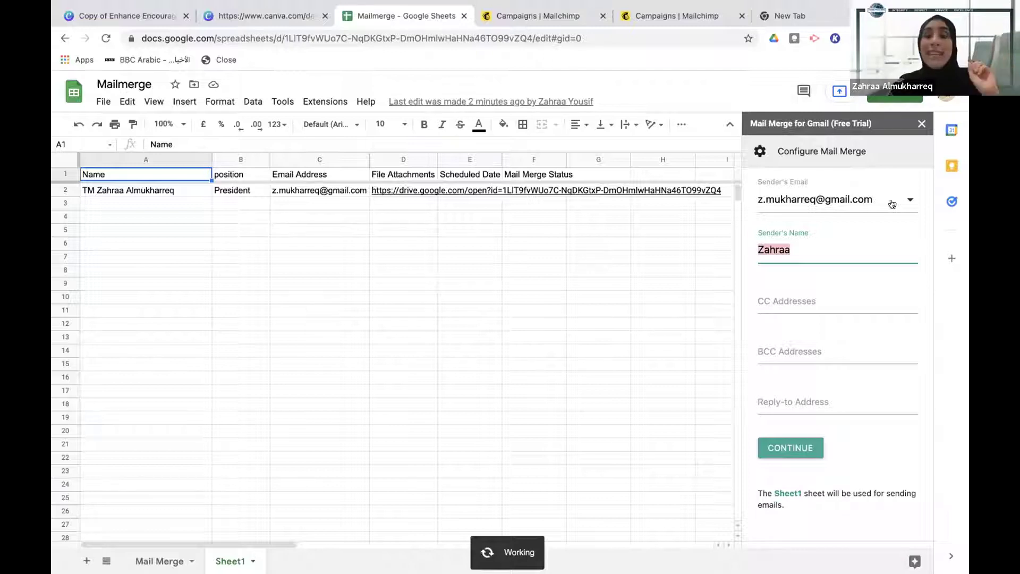
scroll(812, 309, "down", 1)
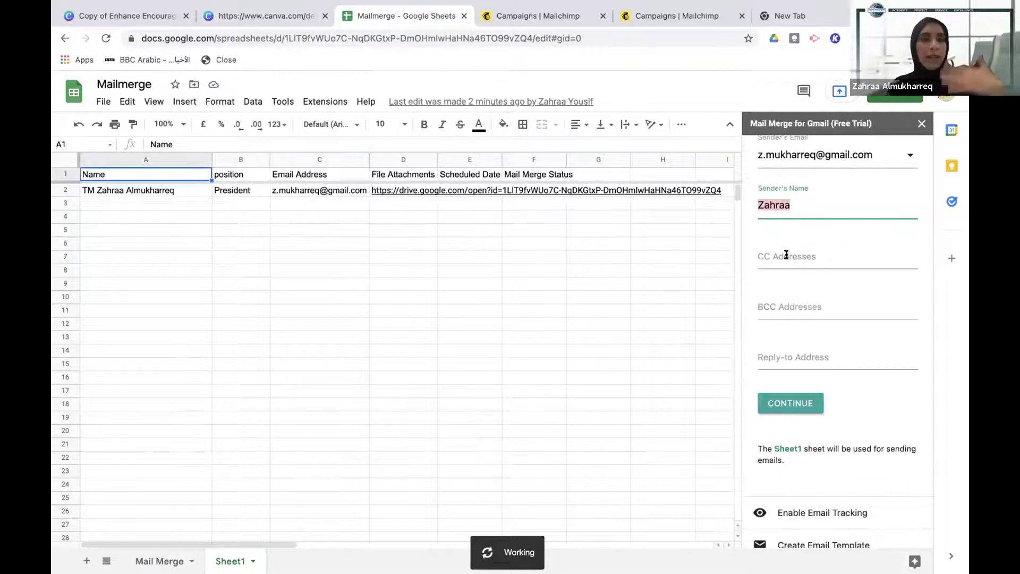
scroll(782, 348, "down", 1)
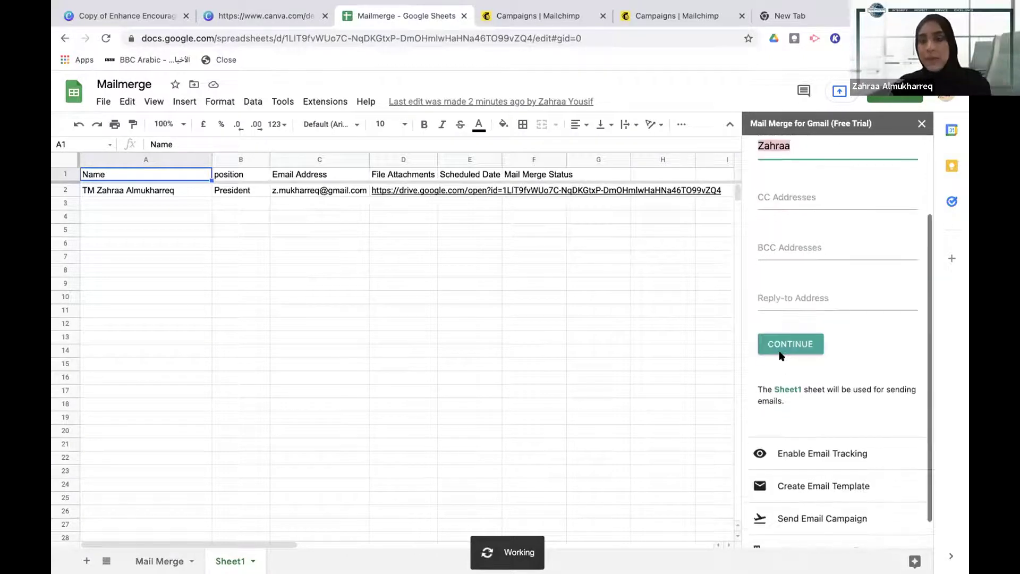
left_click(787, 339)
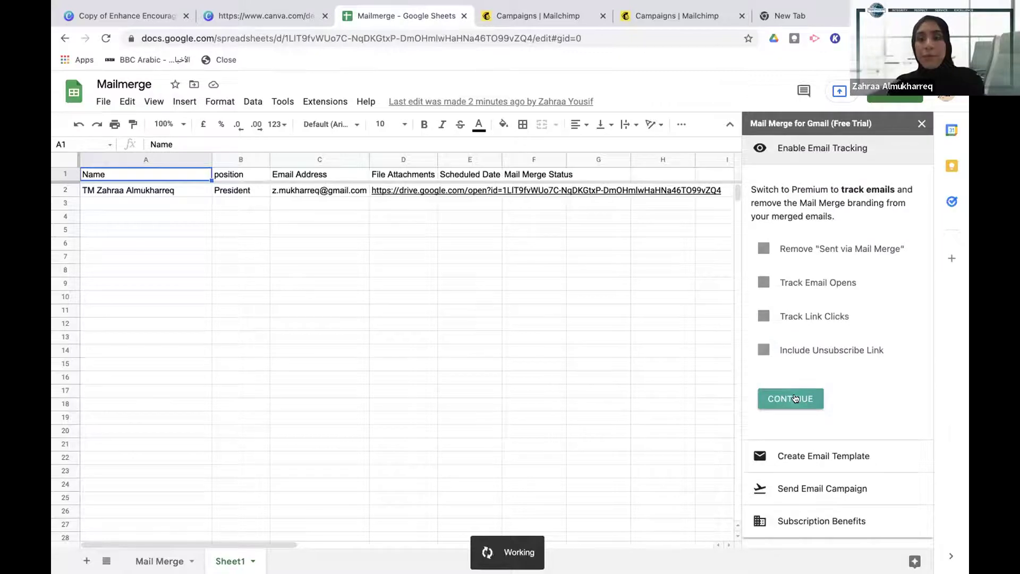
left_click(795, 399)
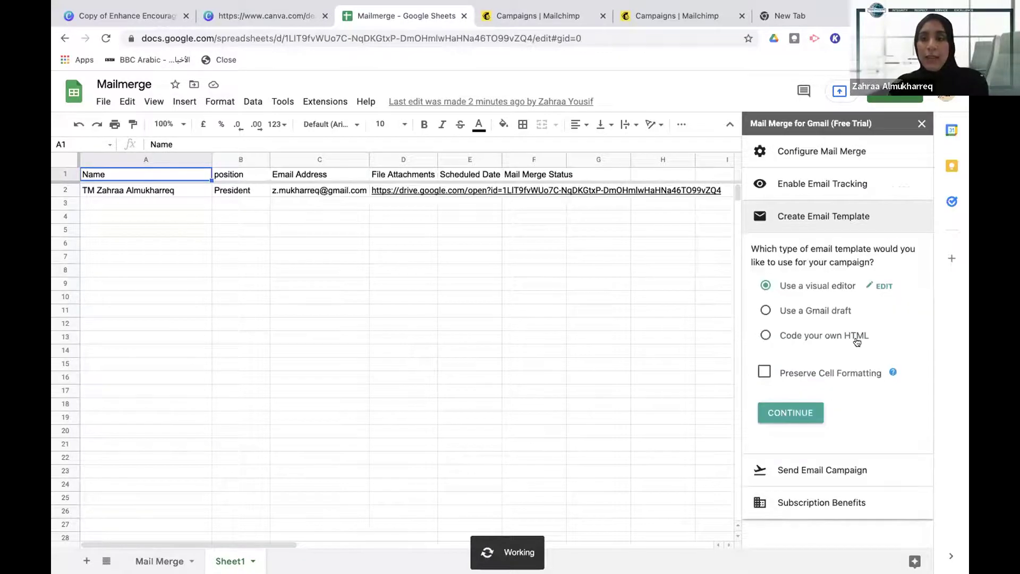
Open the visual email editor and review the Arabic subject and body text
left_click(880, 286)
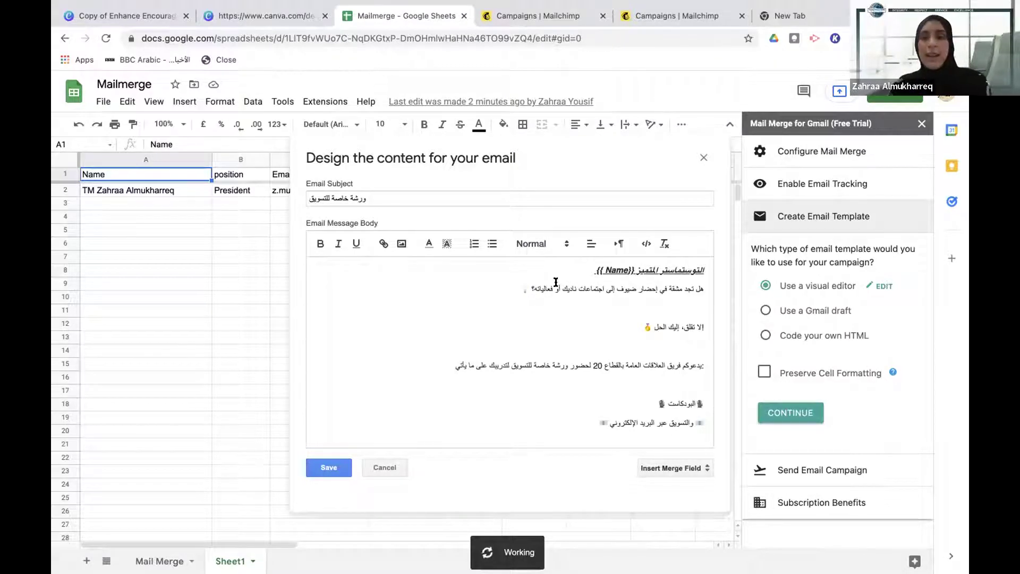
left_click_drag(583, 266, 684, 417)
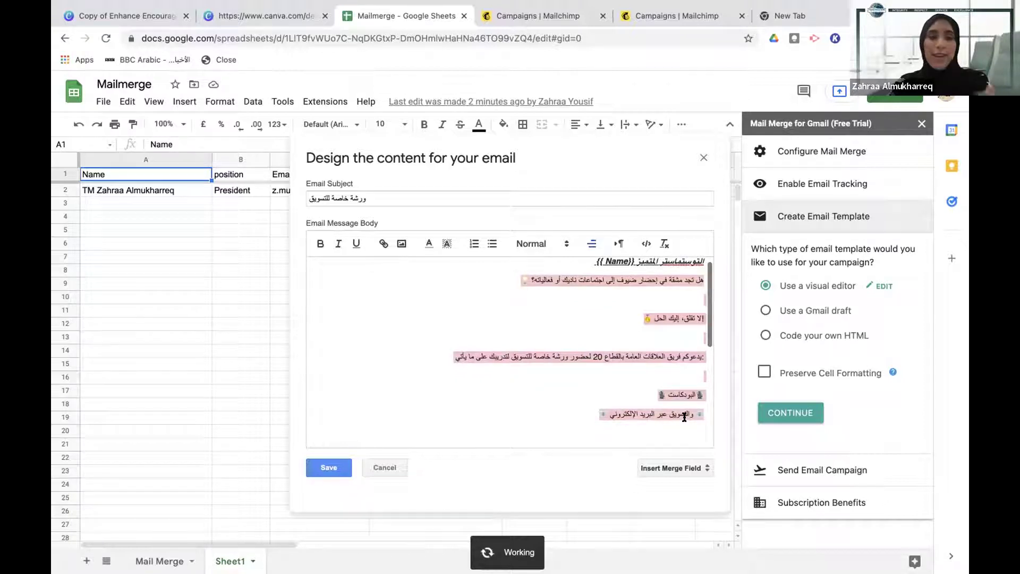
left_click(609, 310)
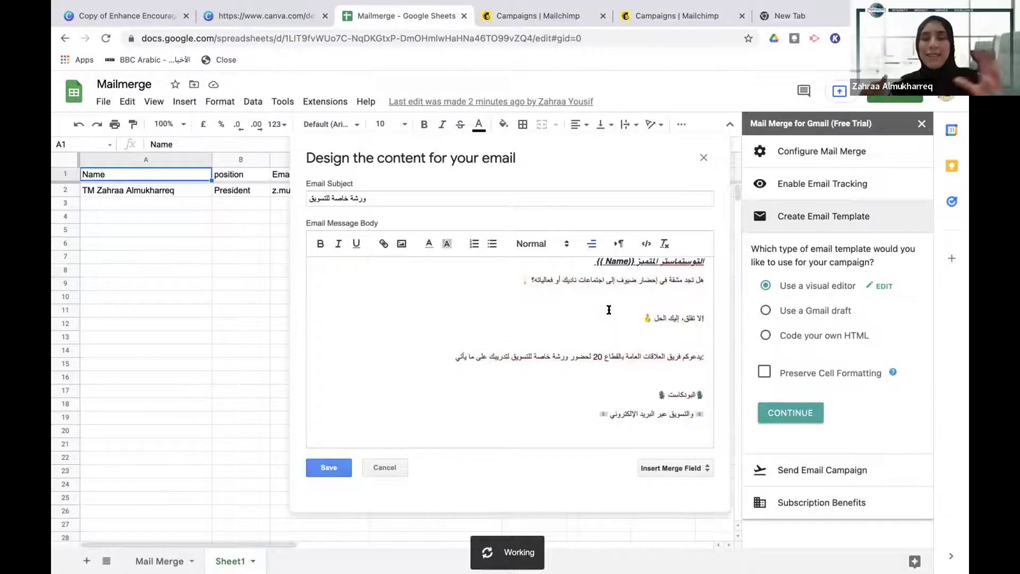
triple_click(372, 195)
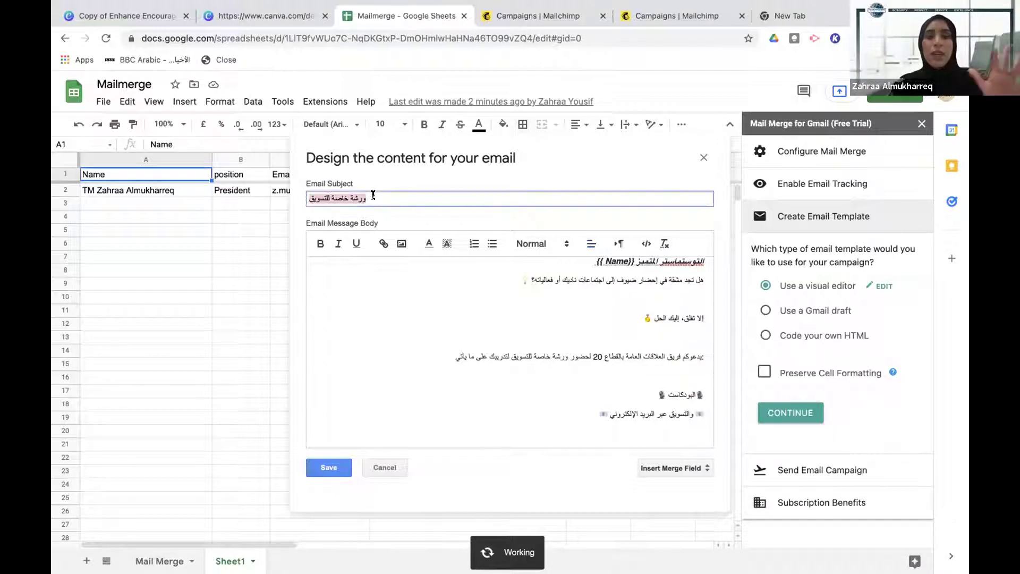
Delete the {{ Name}} placeholder and the following word from the greeting line
scroll(620, 309, "up", 1)
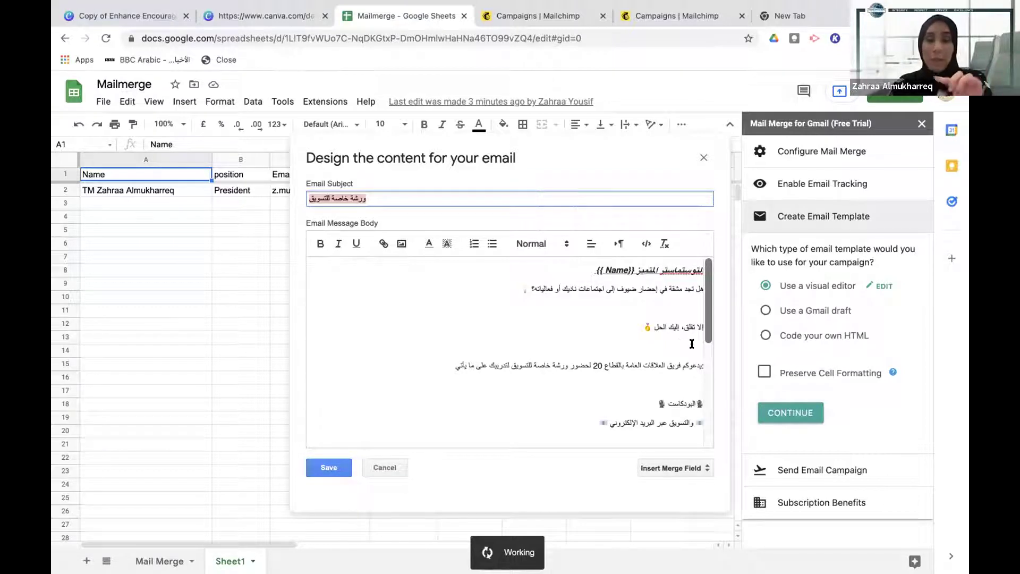
left_click_drag(590, 270, 630, 265)
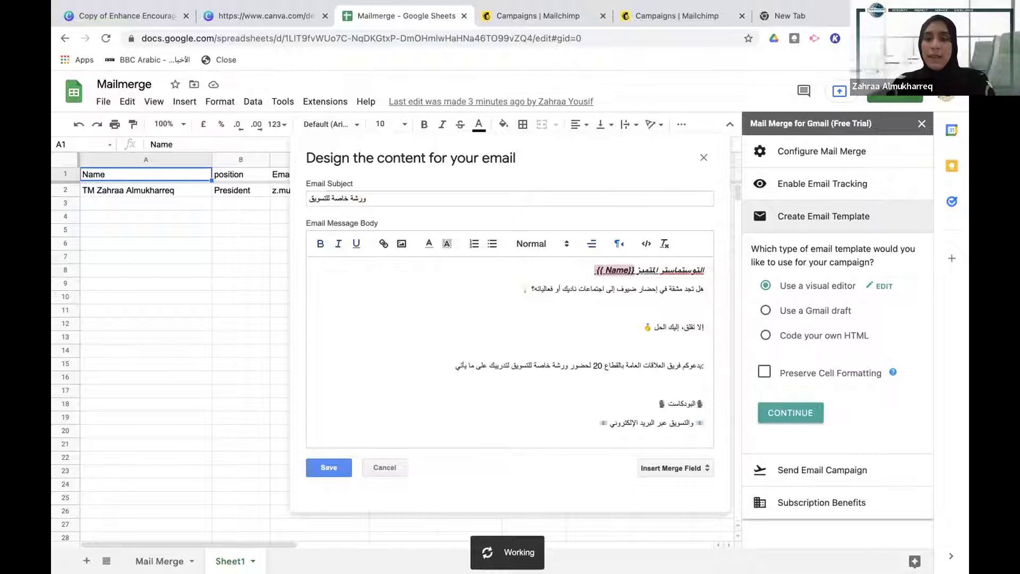
key("BackSpace")
key("BackSpace")
key("BackSpace")
key("BackSpace")
key("BackSpace")
key("BackSpace")
key("BackSpace")
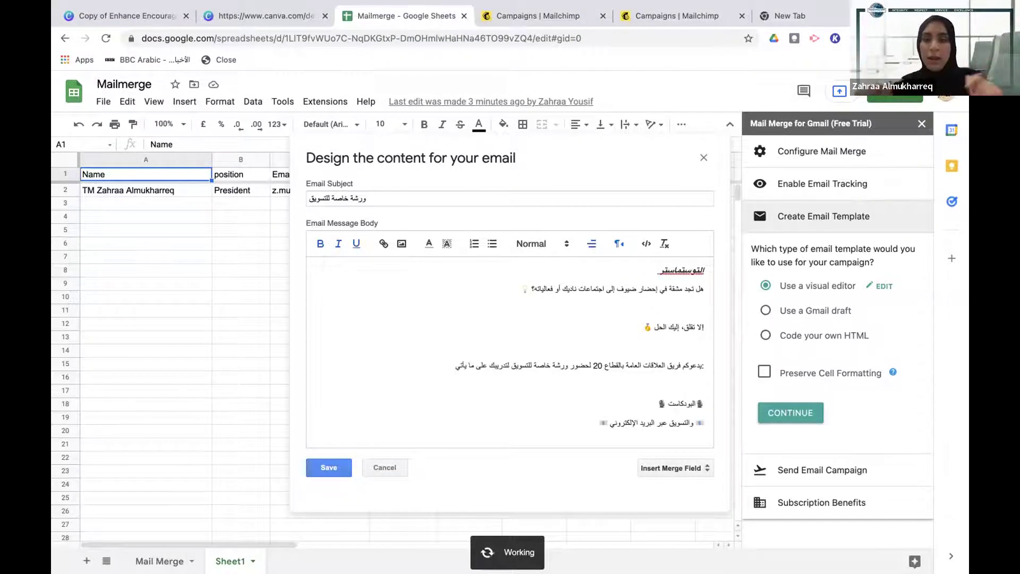
Re-insert the {{ Name}} merge field into the greeting and delete the blank line below it
left_click(682, 468)
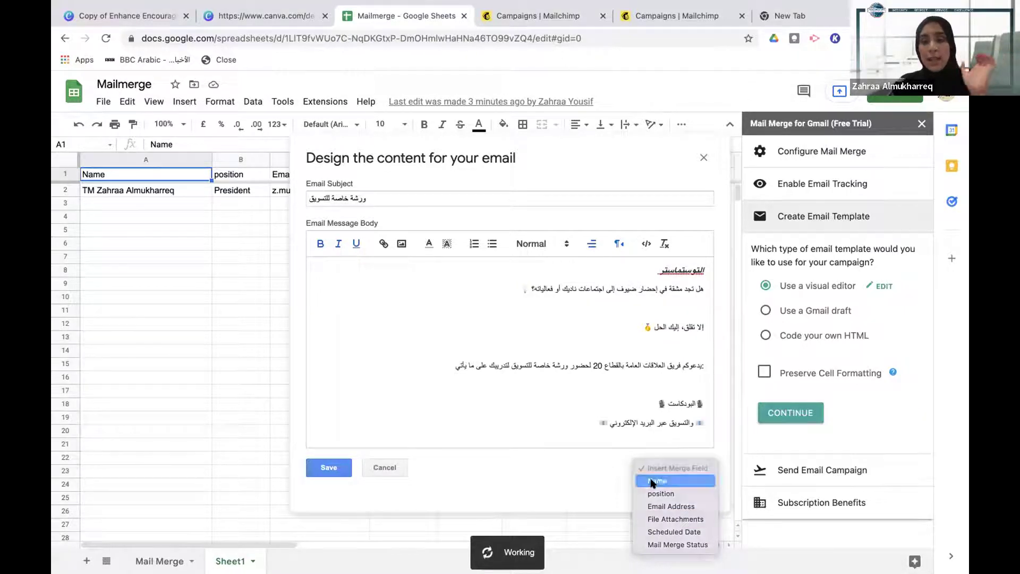
left_click(653, 482)
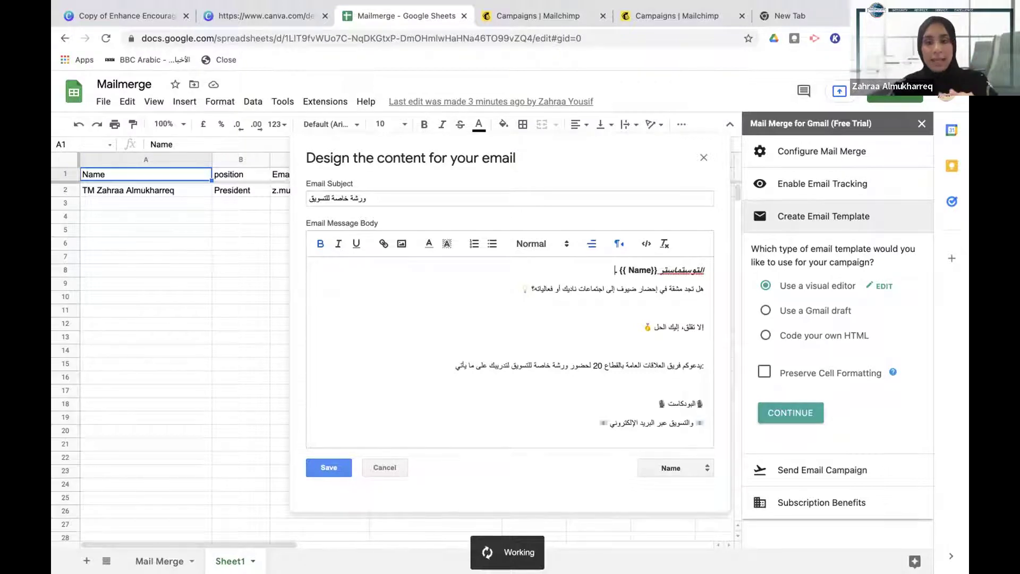
left_click(691, 327)
key("BackSpace")
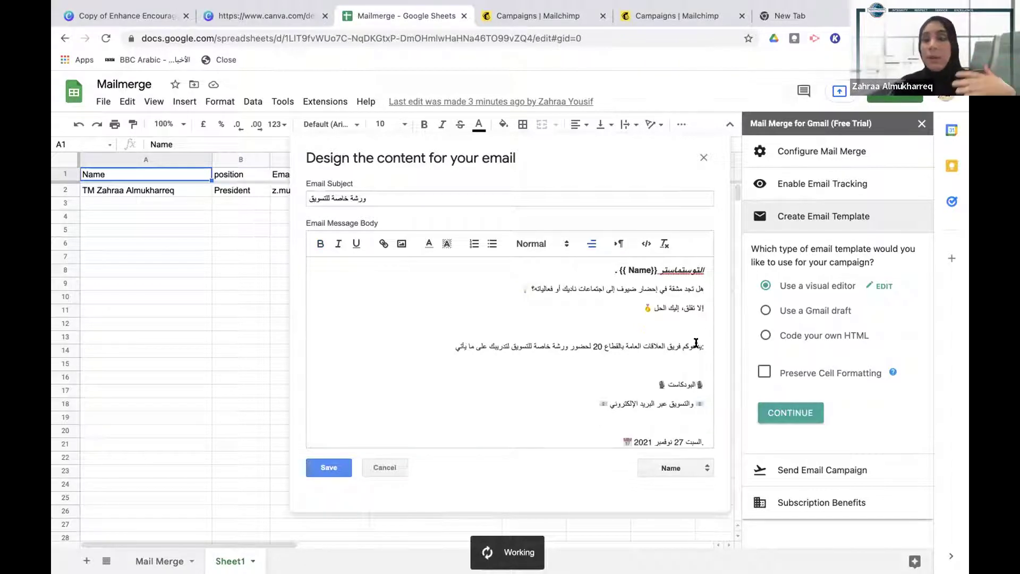
scroll(696, 343, "down", 3)
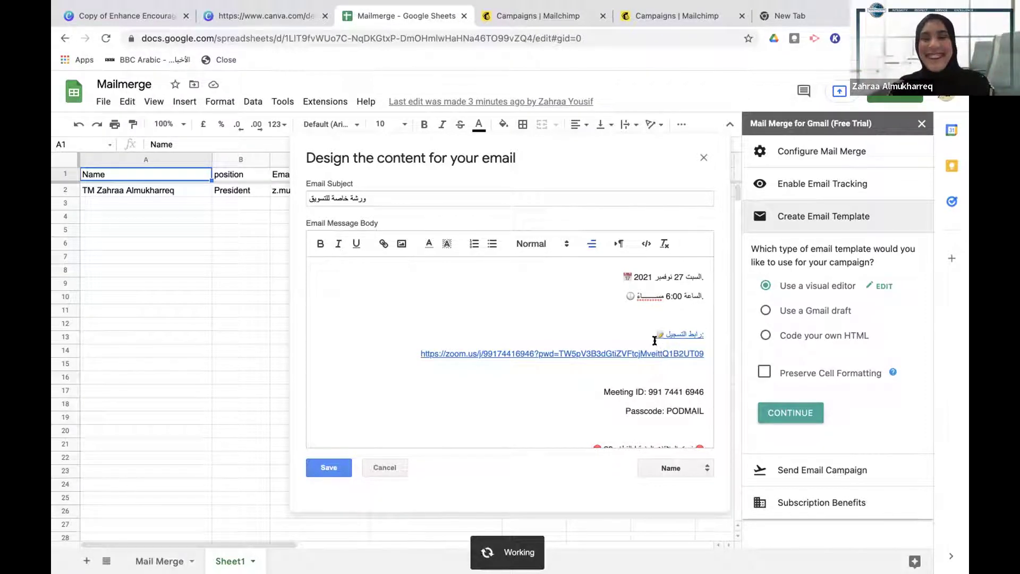
Add a 'رابط التسجيل' line below the time, hyperlinked to the Zoom meeting URL
left_click(687, 314)
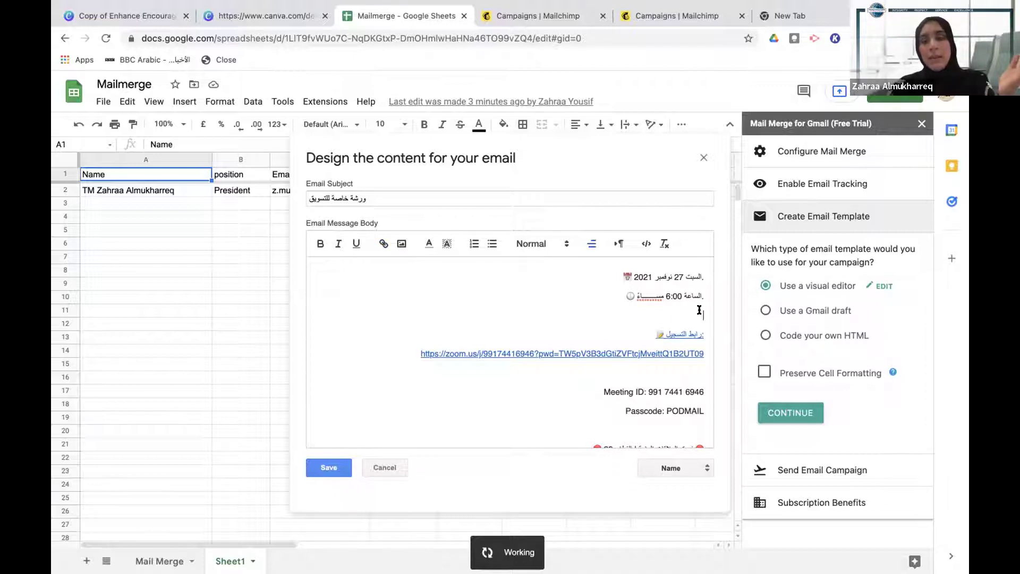
type("ط")
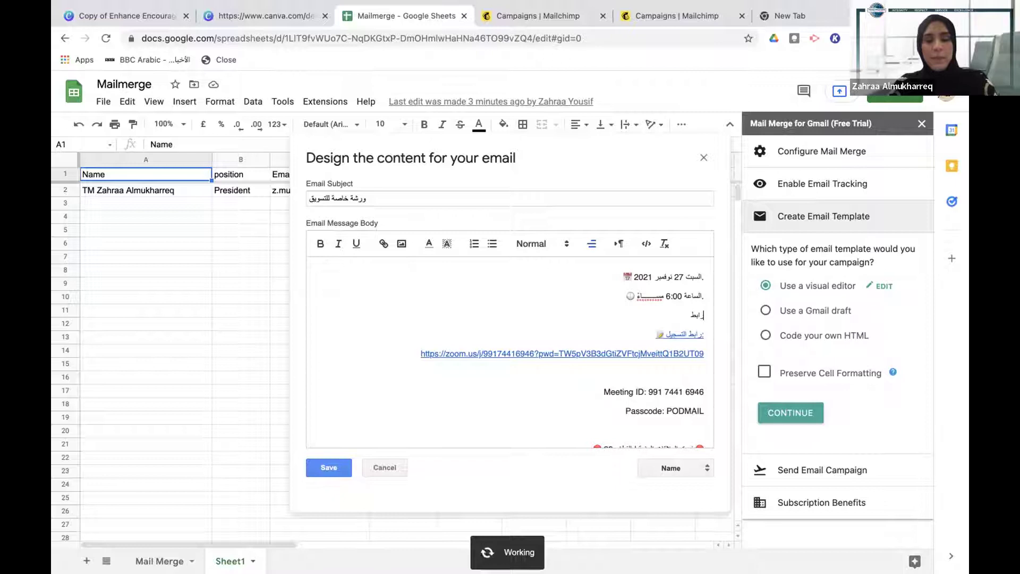
type(" التسجيل")
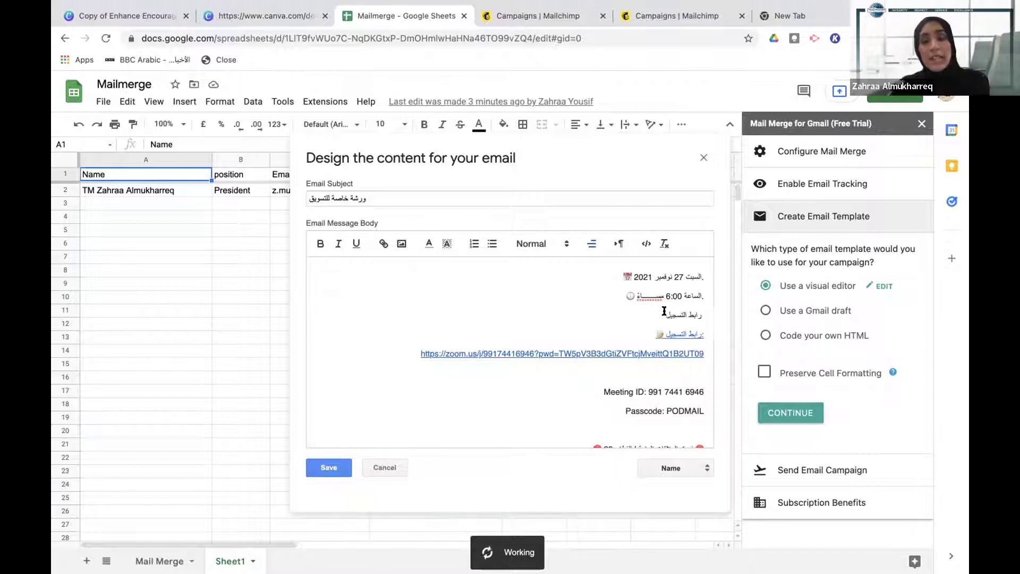
left_click_drag(664, 315, 706, 315)
left_click(382, 244)
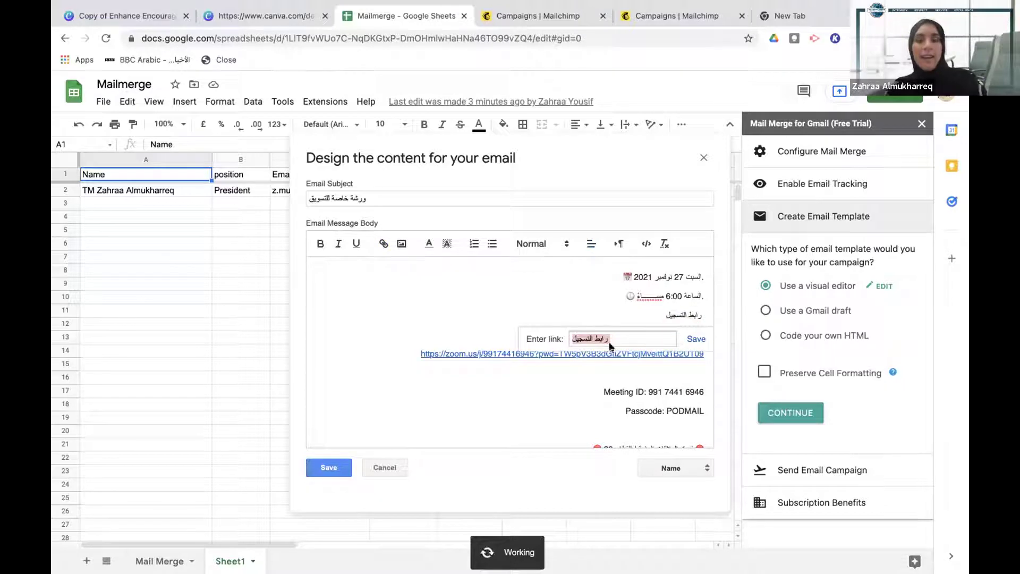
left_click_drag(412, 354, 691, 364)
key("ctrl+c")
triple_click(681, 316)
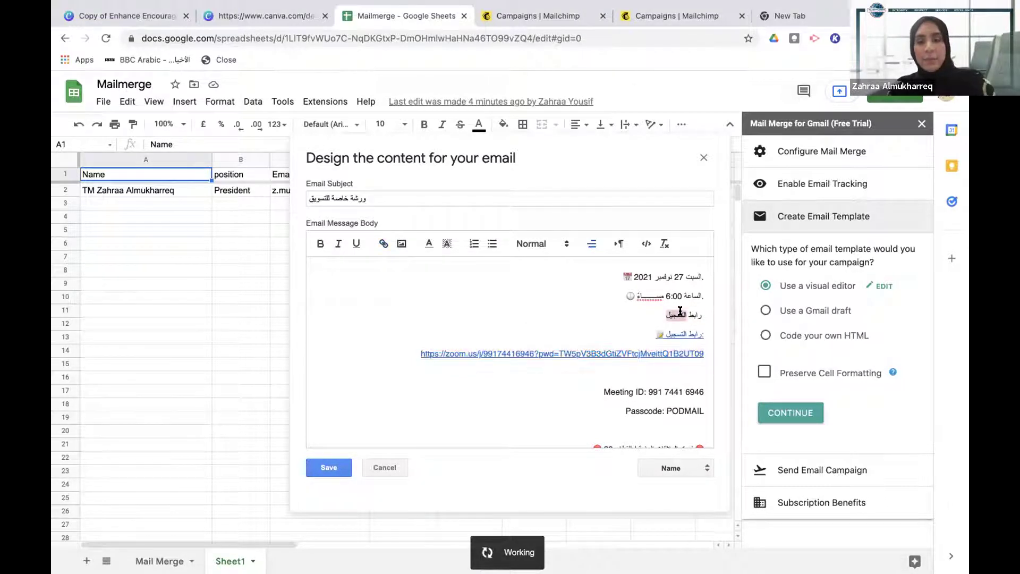
left_click(382, 244)
key("ctrl+v")
left_click(696, 339)
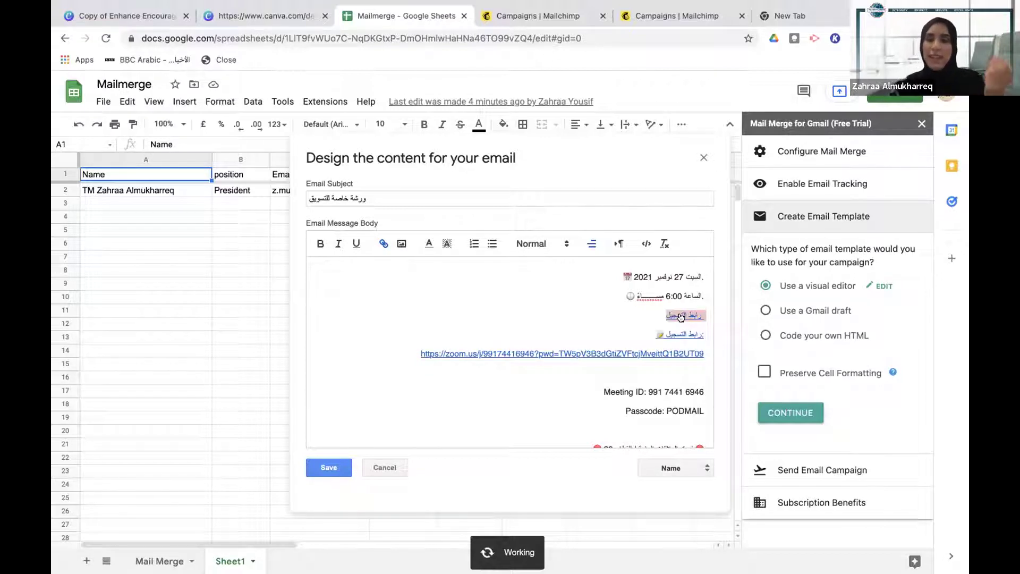
scroll(617, 377, "down", 2)
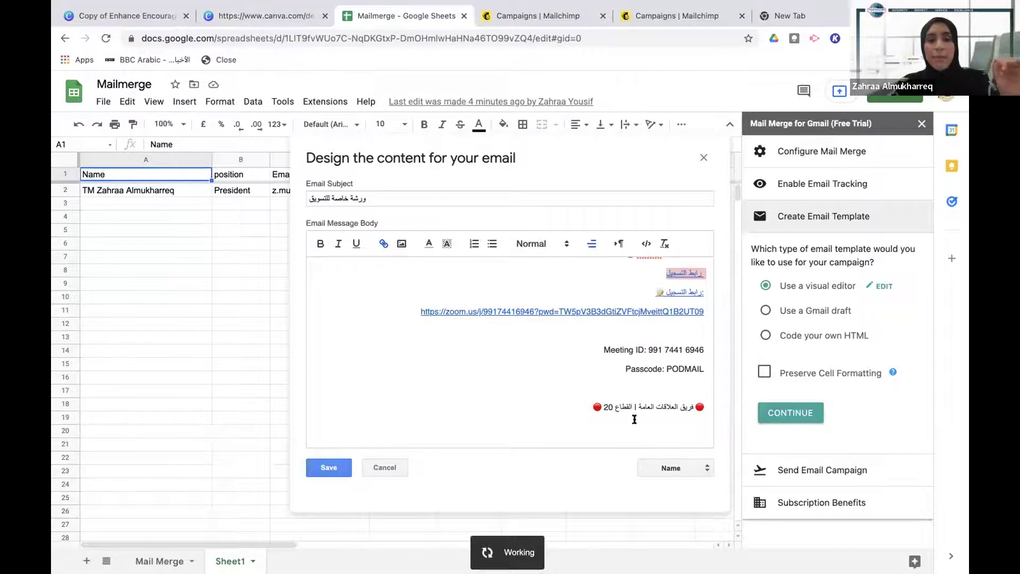
scroll(583, 271, "up", 5)
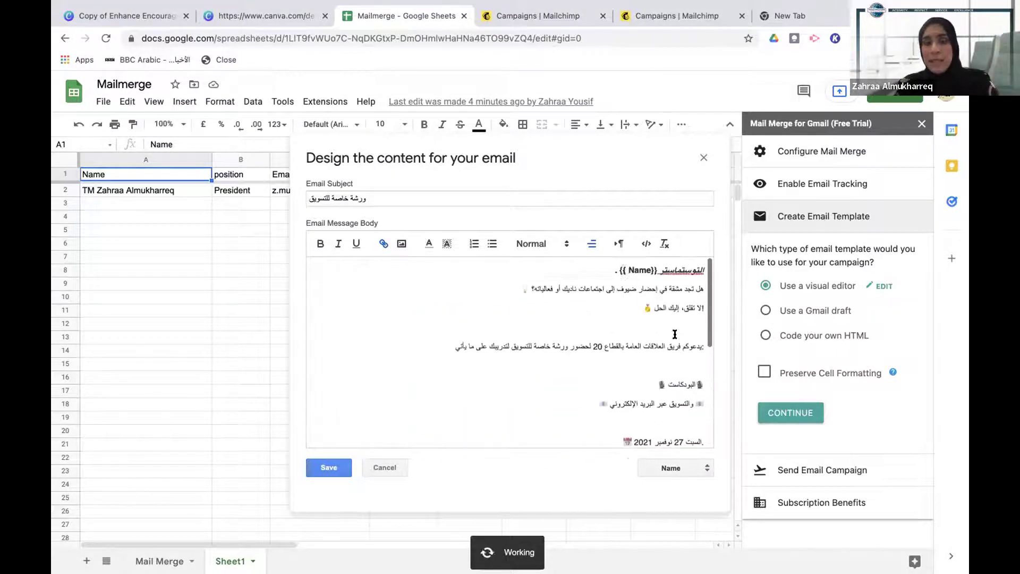
Insert the {{ position}} merge field after {{ Name}} at the end of the greeting line
left_click(607, 272)
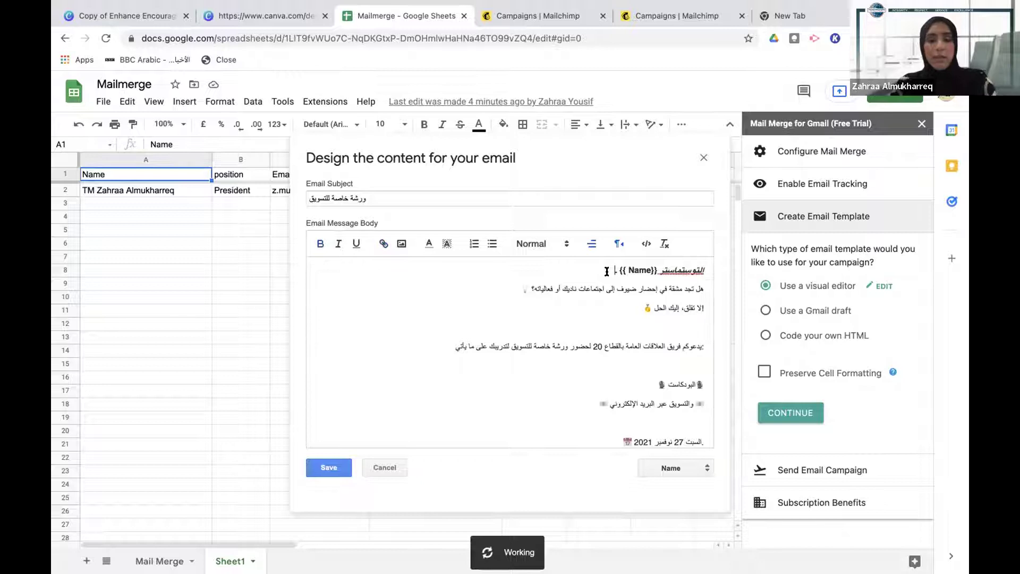
left_click(670, 465)
left_click(671, 478)
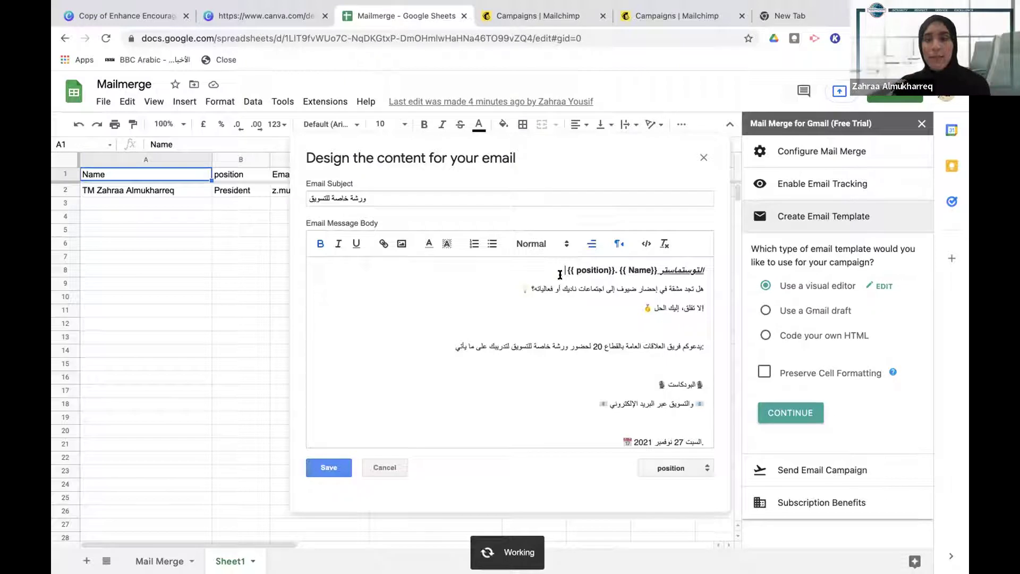
left_click_drag(513, 284, 704, 374)
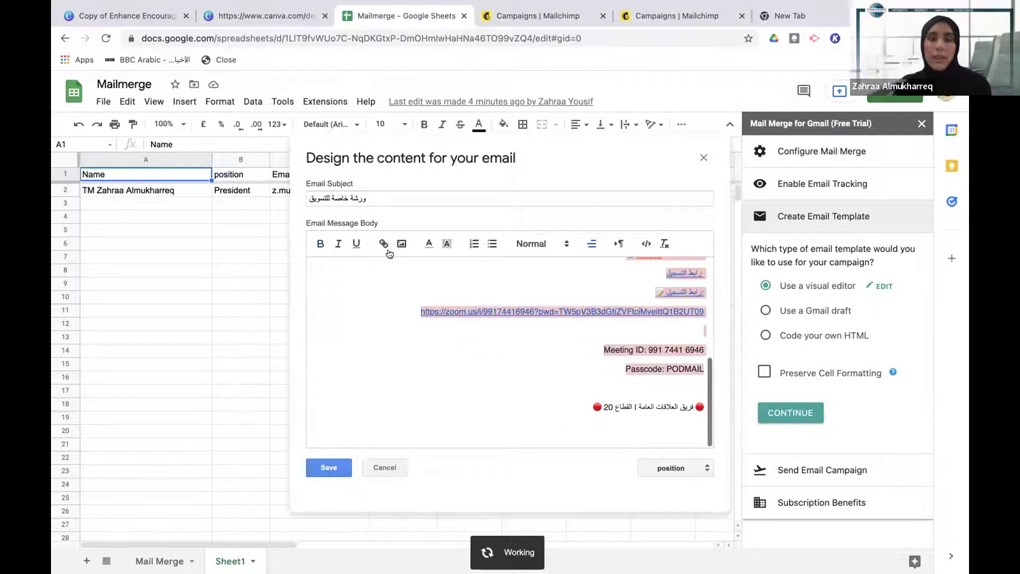
Look over the text colour and paragraph style options, then save the Arabic email template
left_click(432, 247)
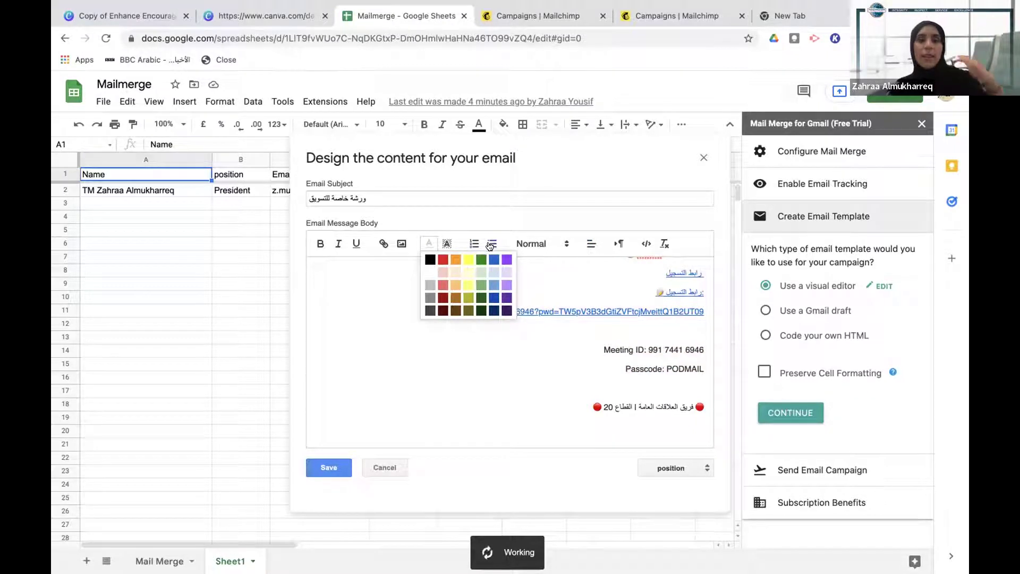
left_click(542, 244)
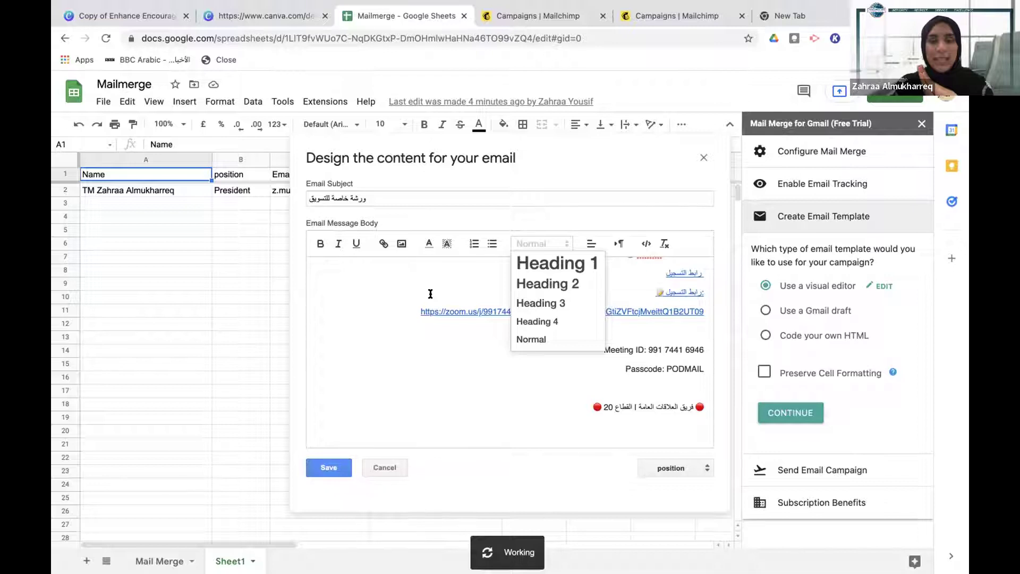
left_click(324, 467)
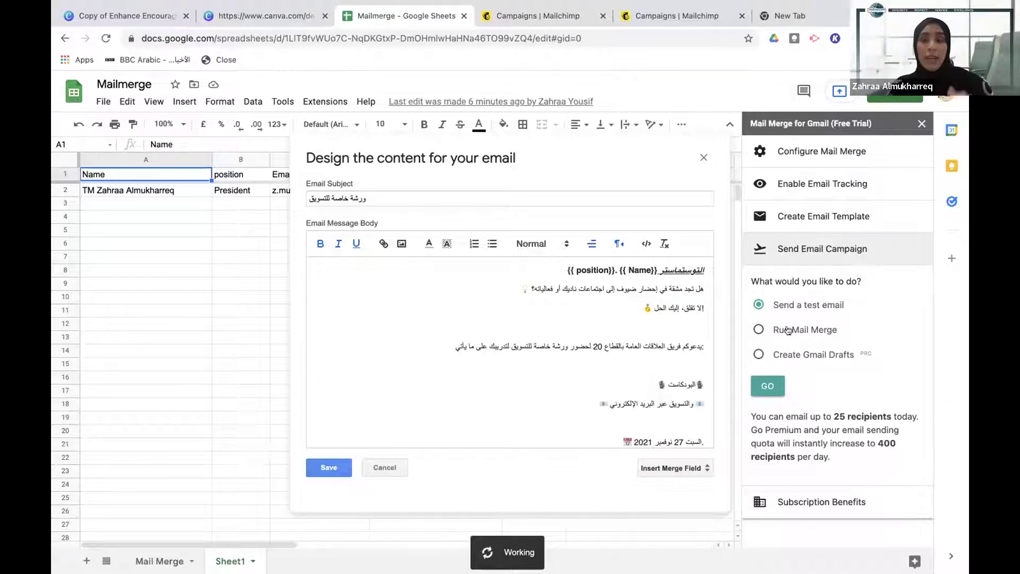
Select Run Mail Merge, note the daily recipient limit, and return to the Mailchimp draft
left_click(761, 329)
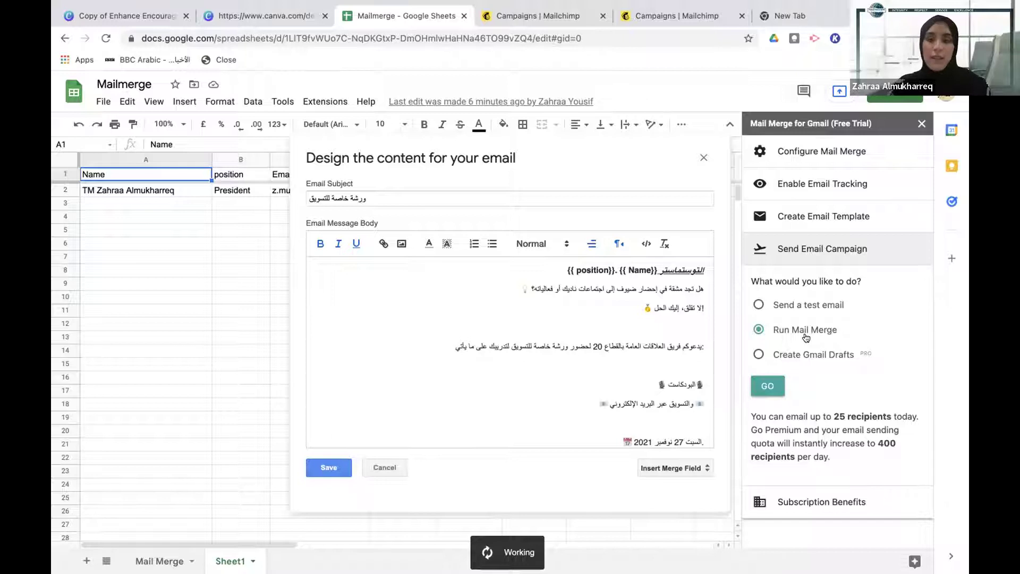
left_click_drag(750, 409, 842, 464)
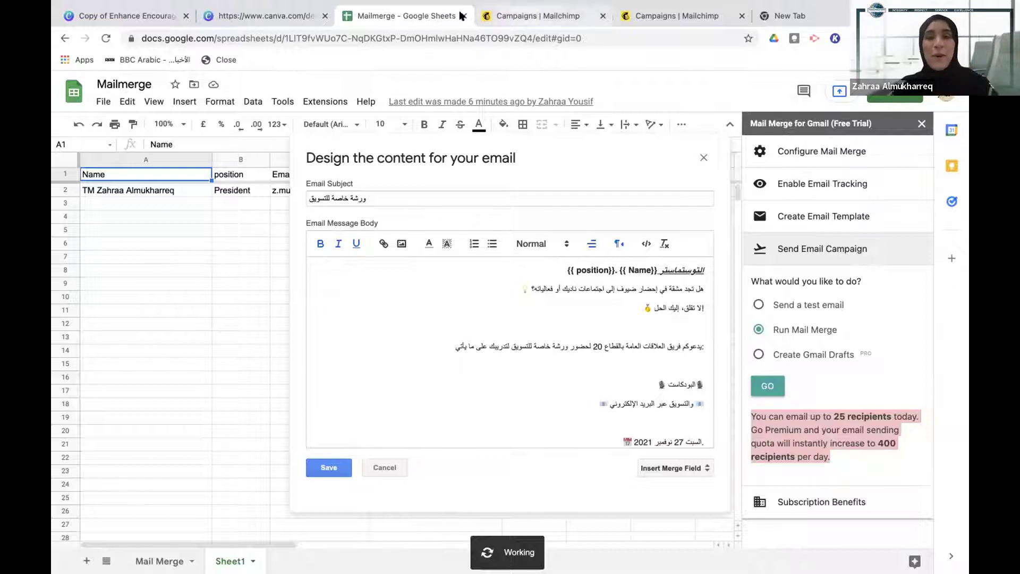
left_click(519, 16)
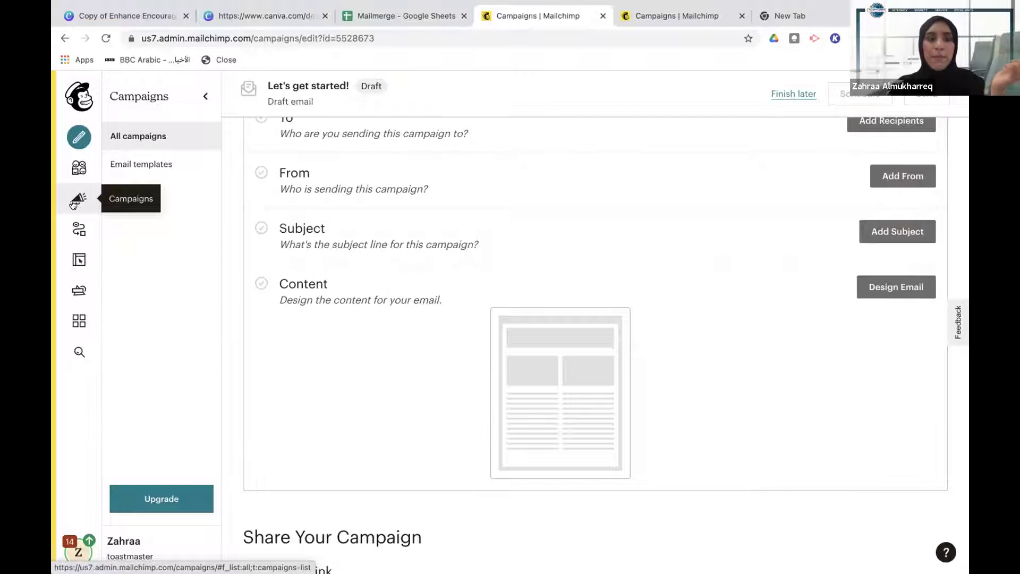
Browse All campaigns and check a past campaign's recipient count and sent date
left_click(77, 197)
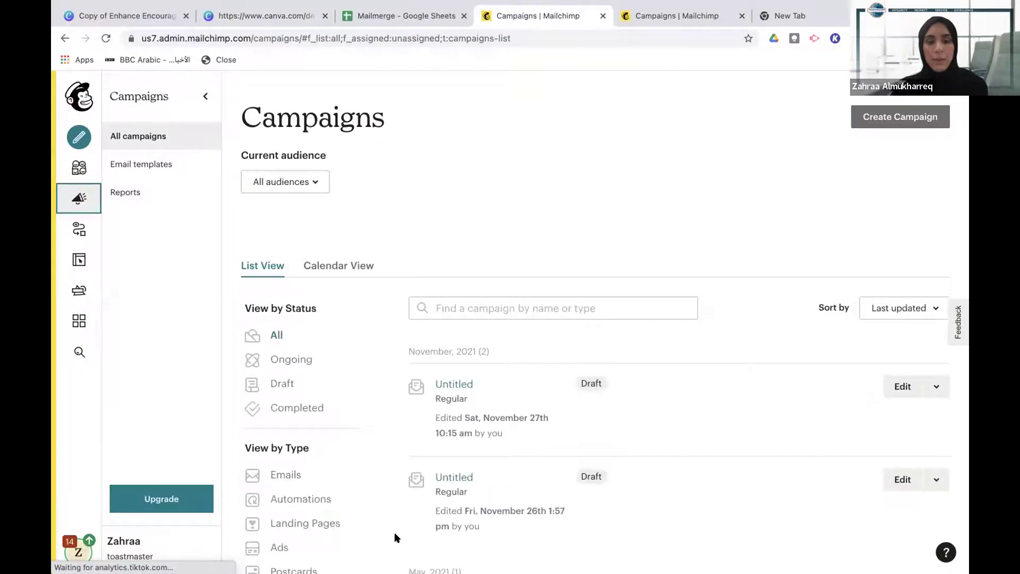
scroll(427, 306, "down", 3)
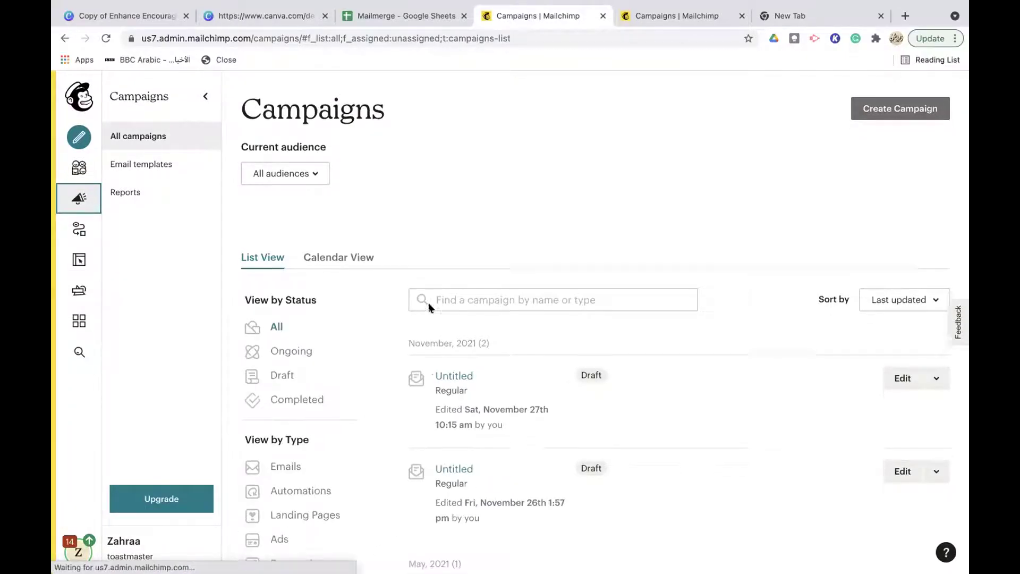
scroll(429, 307, "down", 5)
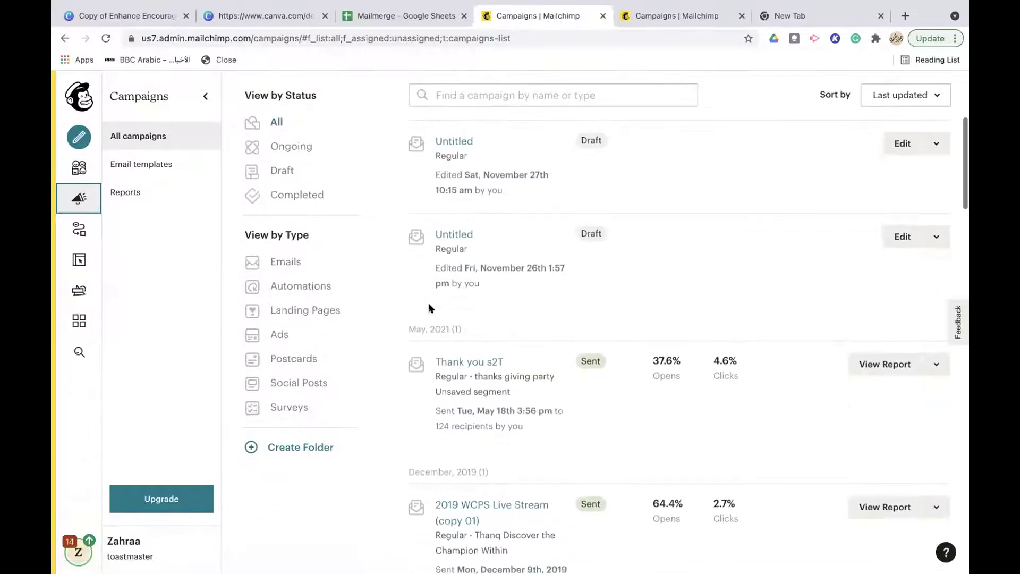
scroll(428, 307, "down", 6)
scroll(428, 307, "up", 1)
scroll(429, 307, "up", 2)
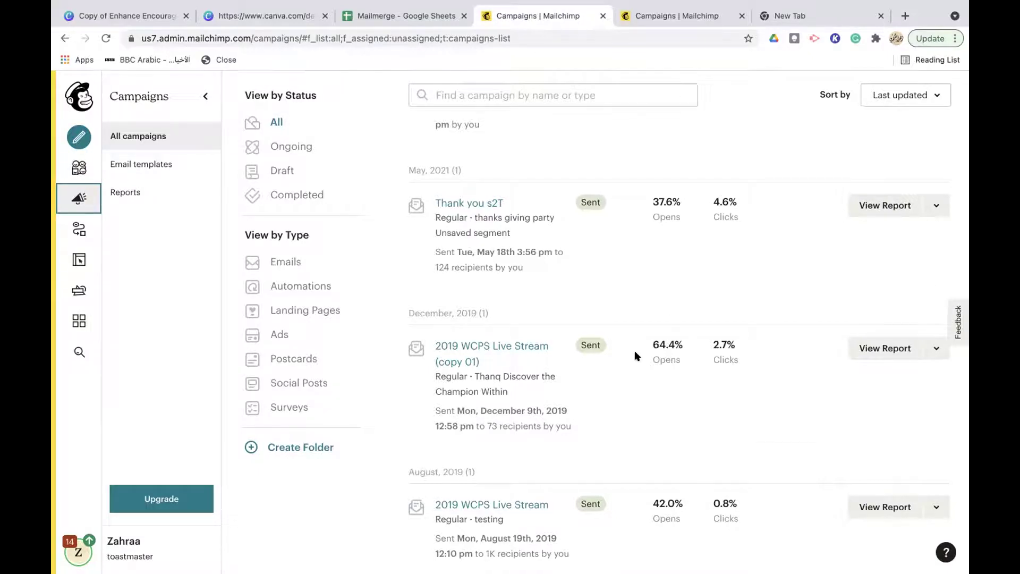
scroll(634, 355, "down", 1)
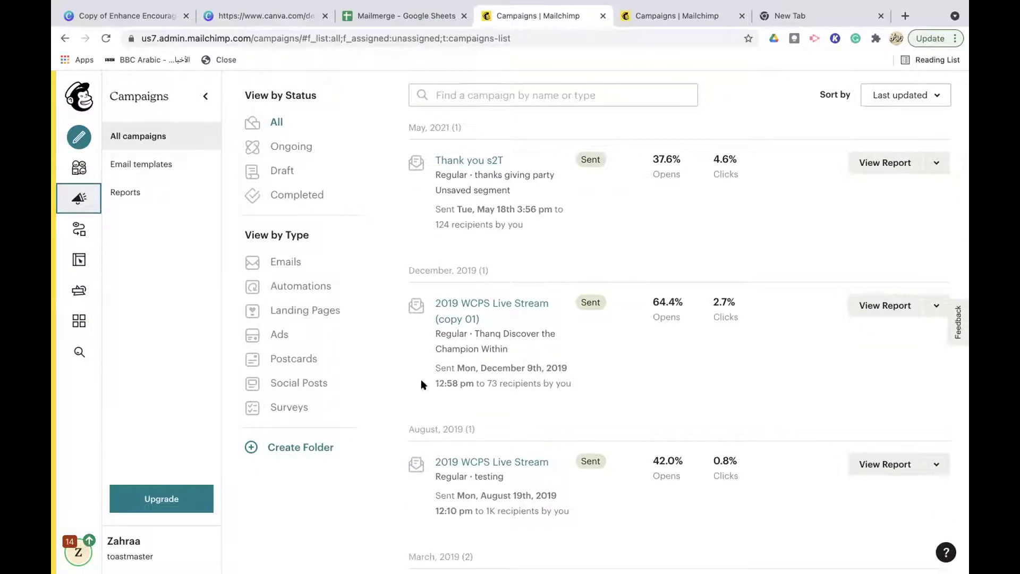
triple_click(483, 379)
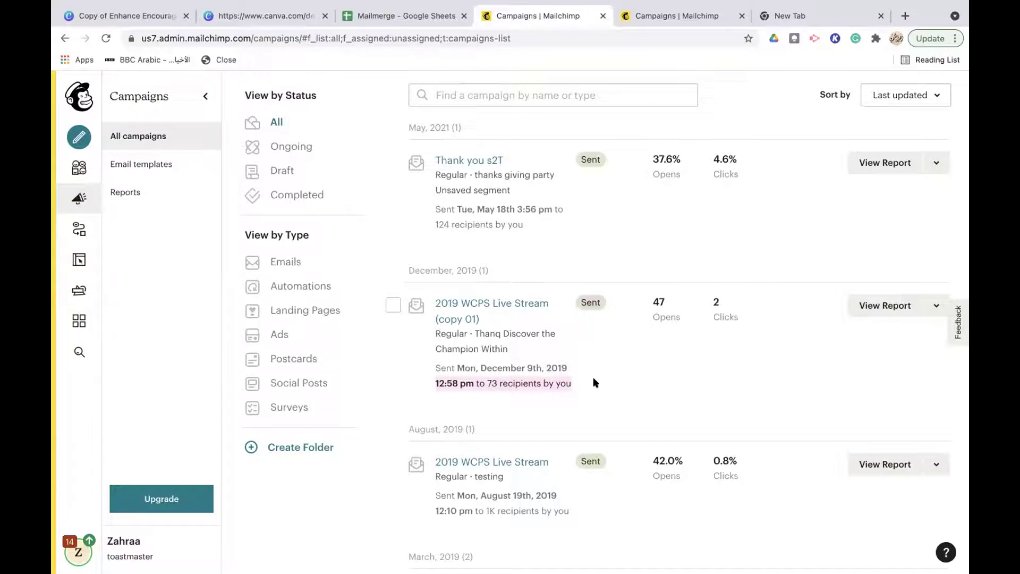
left_click(460, 368, "shift")
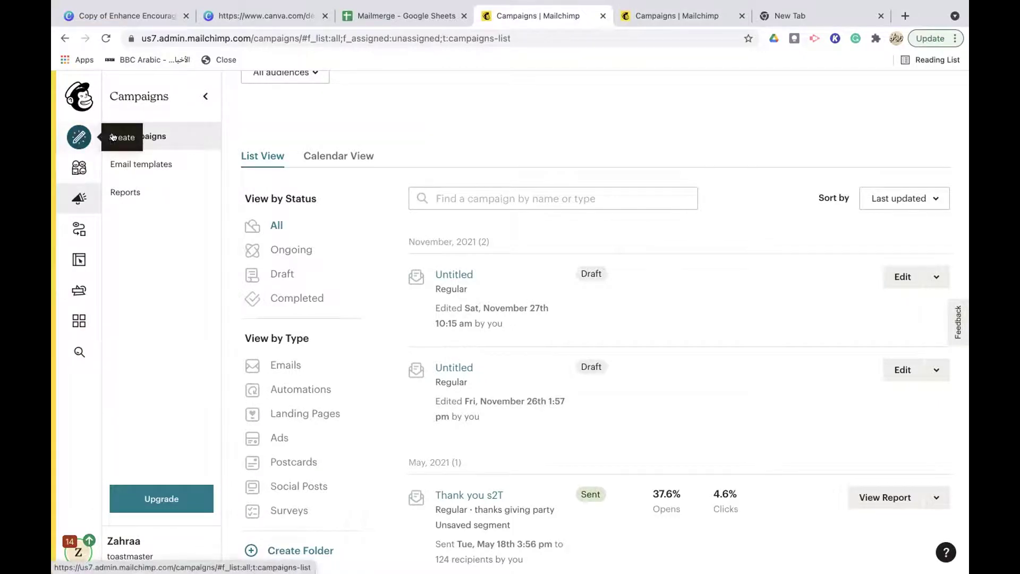
Create a Regular email campaign with Design Email, opening an Untitled draft
left_click(80, 137)
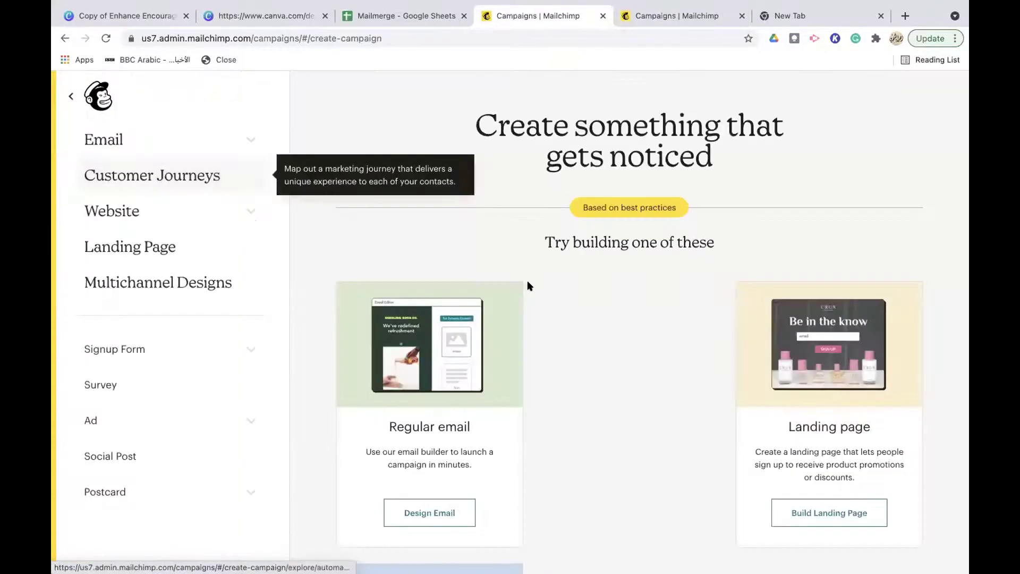
scroll(646, 285, "down", 5)
scroll(646, 291, "down", 2)
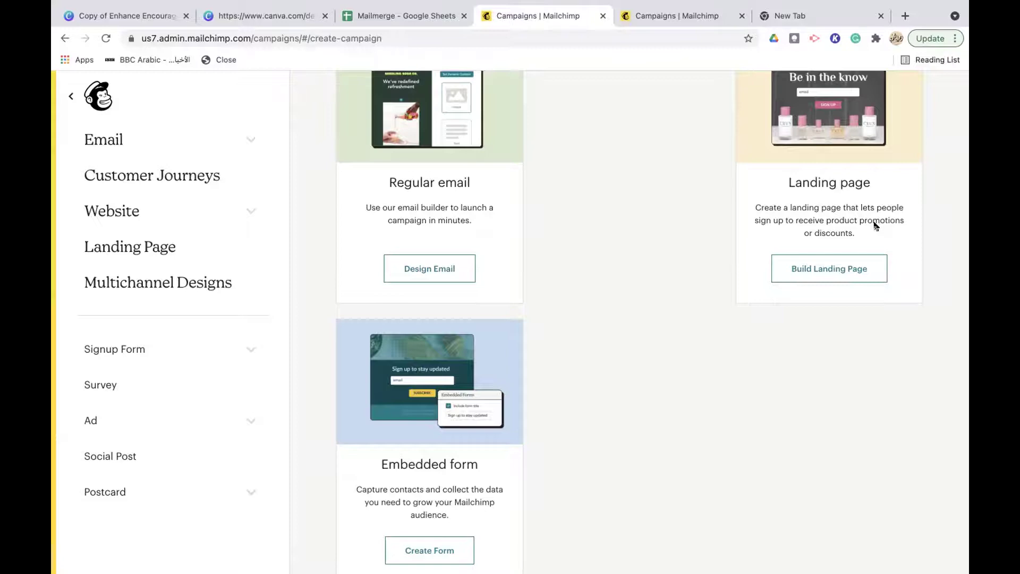
scroll(875, 226, "down", 2)
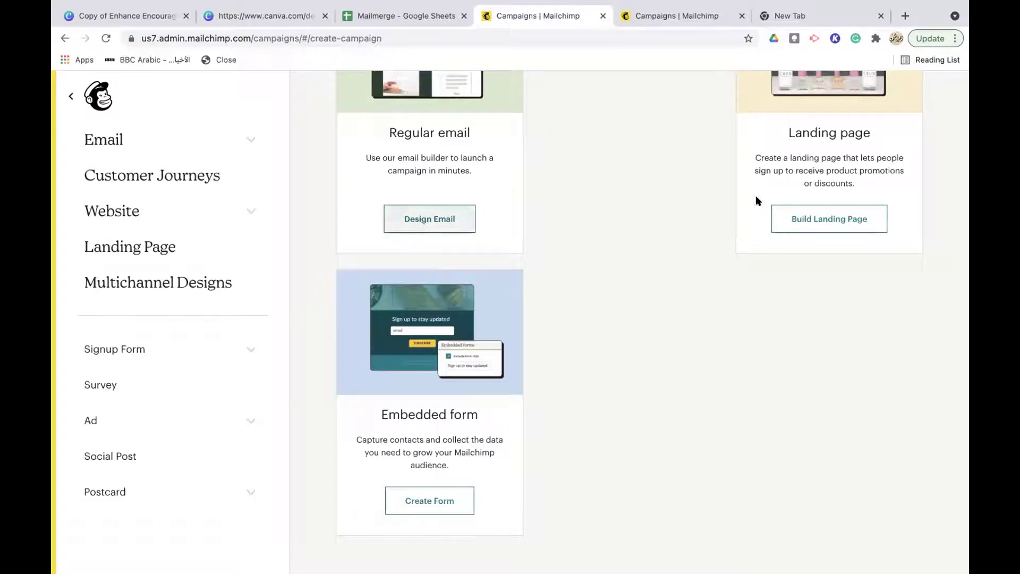
left_click(432, 221)
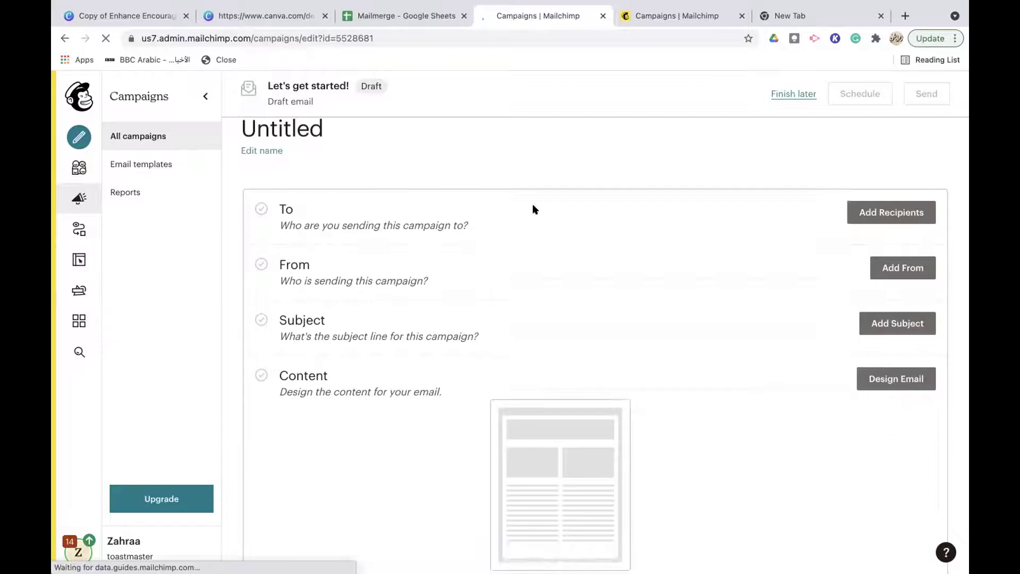
Rename the draft campaign to 'ورشة التسويق'
left_click(263, 184)
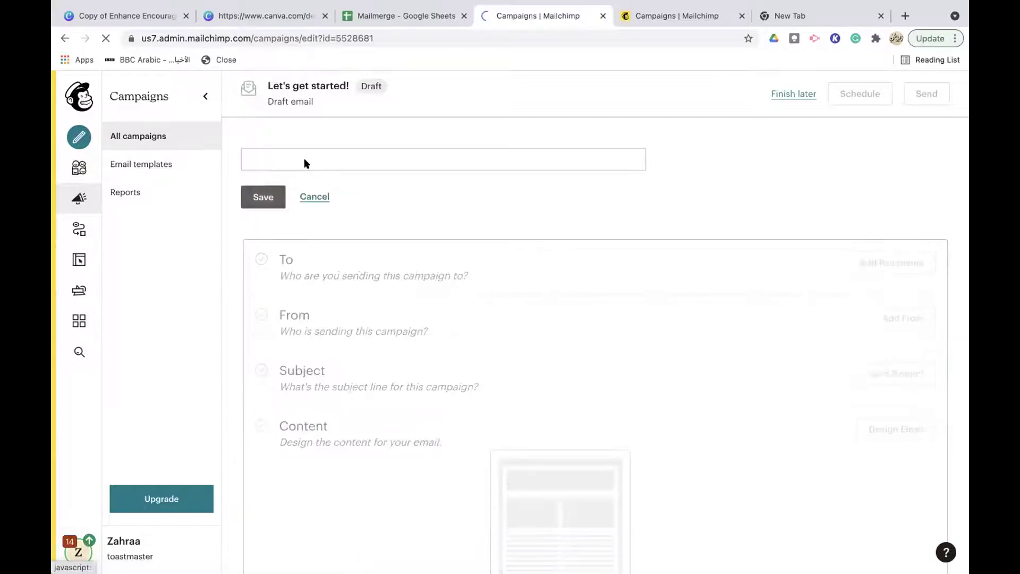
left_click(302, 159)
type("ر")
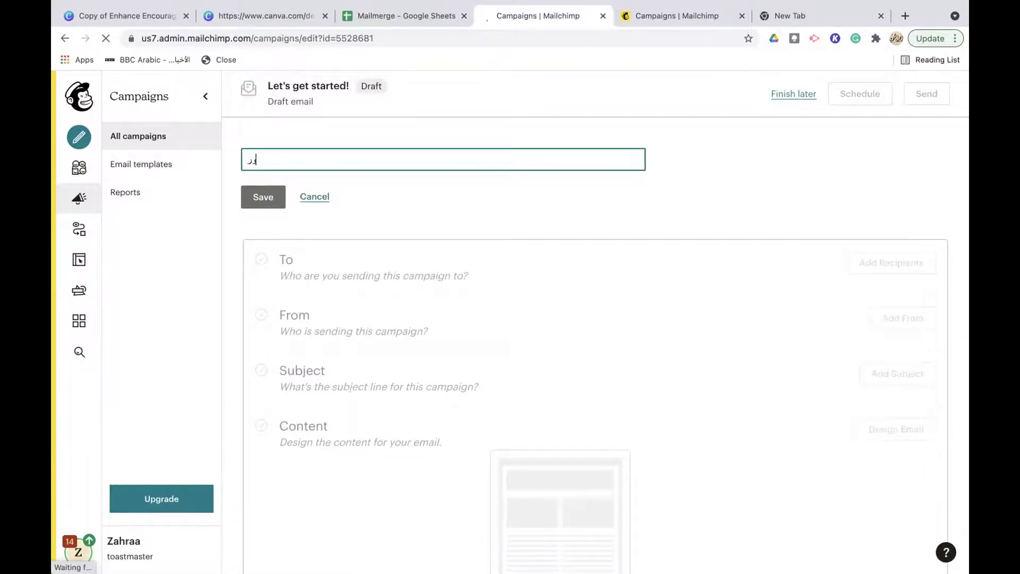
type("شة النسوي")
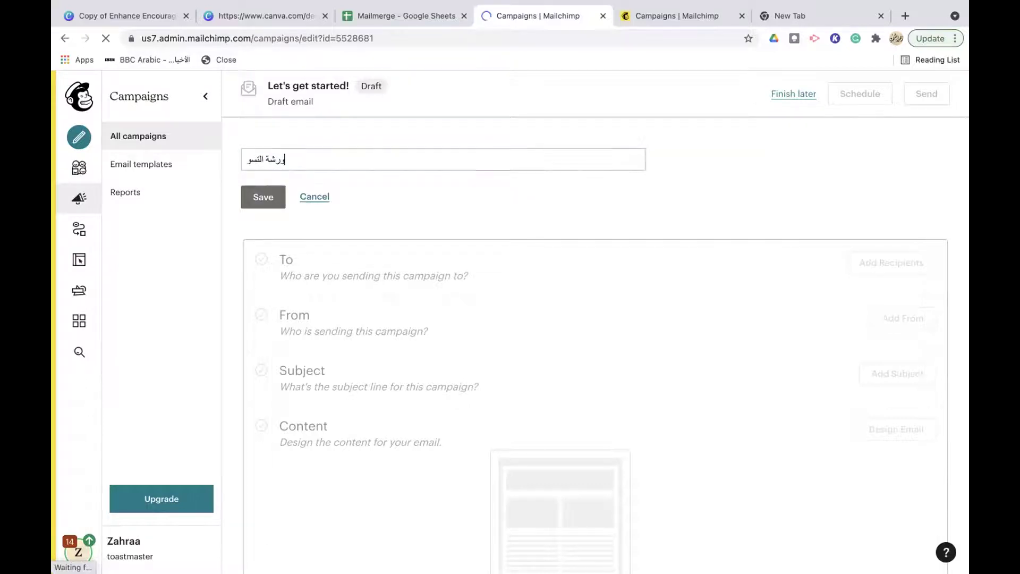
type("ق")
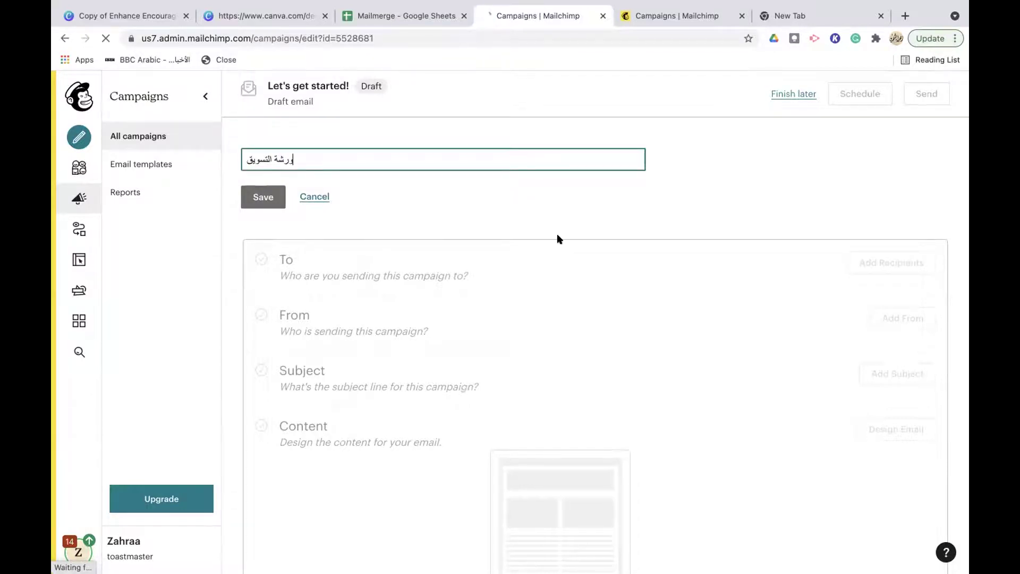
left_click(259, 201)
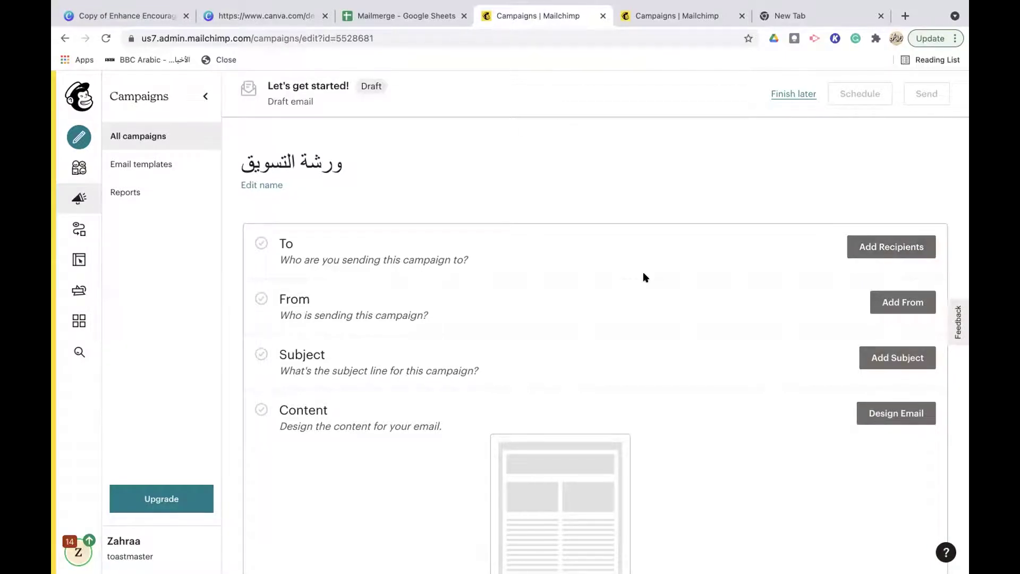
Open the From section and put the cursor in the sender Name field
scroll(644, 273, "down", 3)
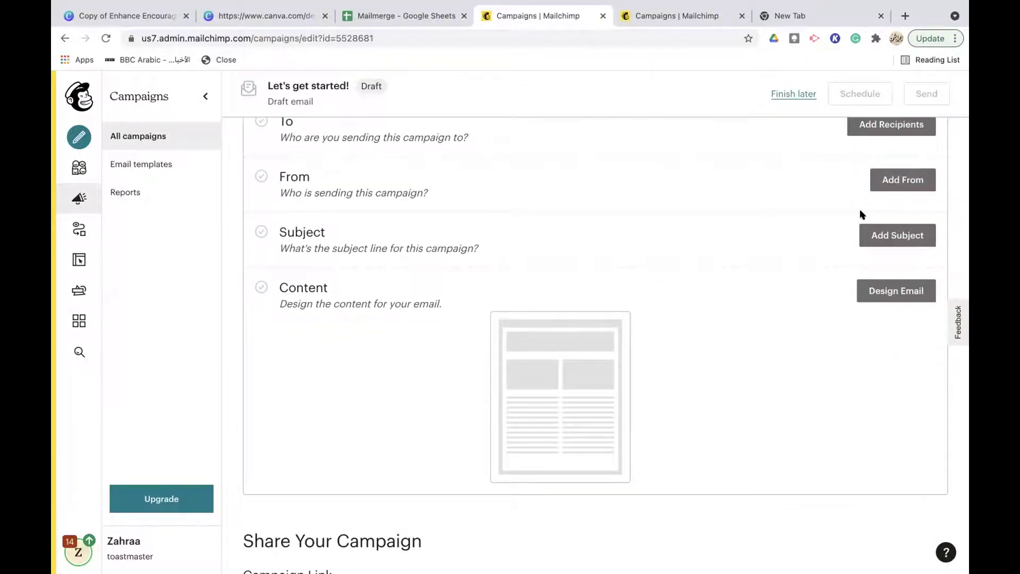
left_click(892, 181)
left_click(351, 241)
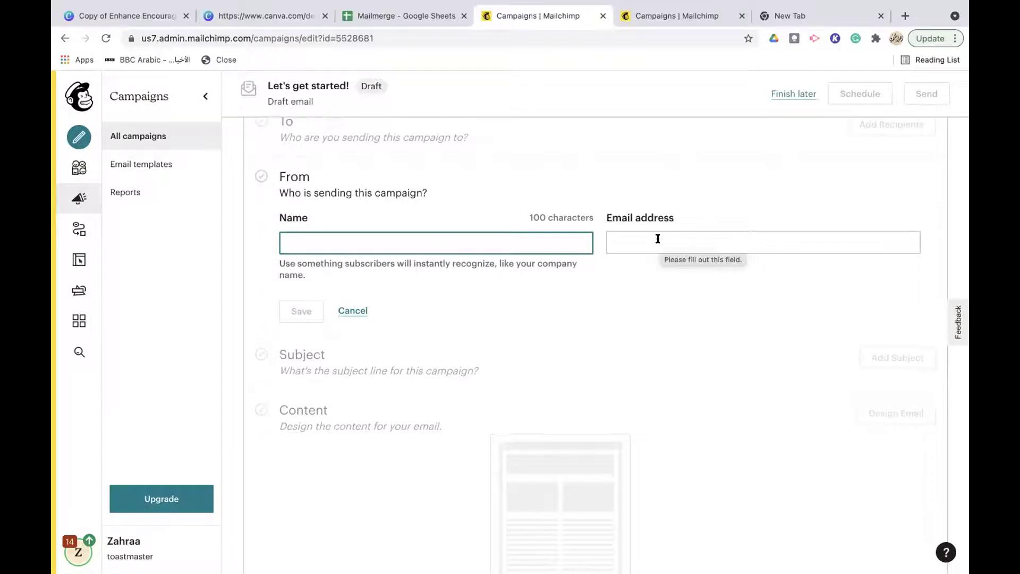
Cancel the sender form and leave the Subject and Preview Text fields empty for now
left_click(349, 311)
left_click(896, 237)
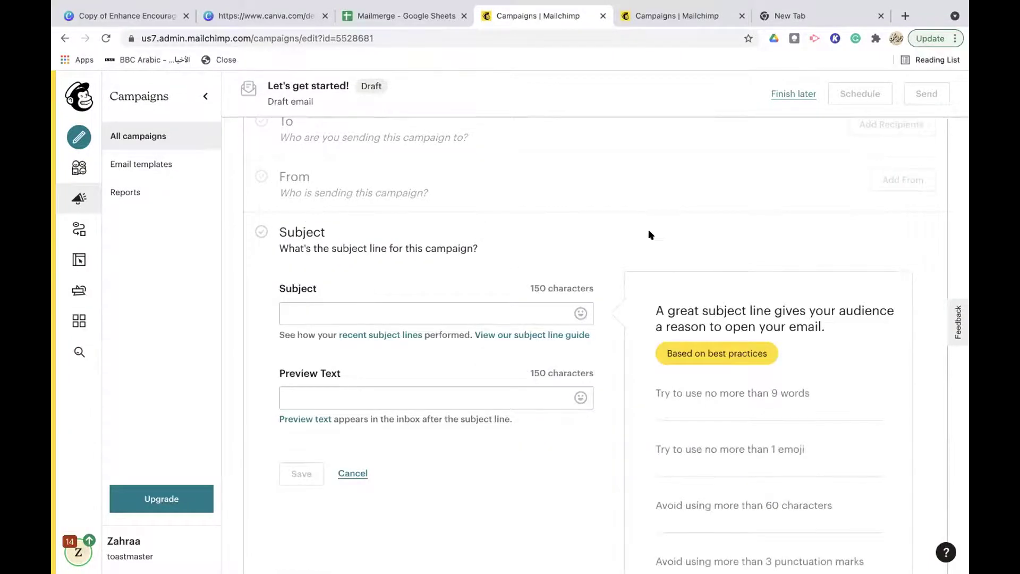
scroll(406, 251, "down", 1)
left_click(370, 251)
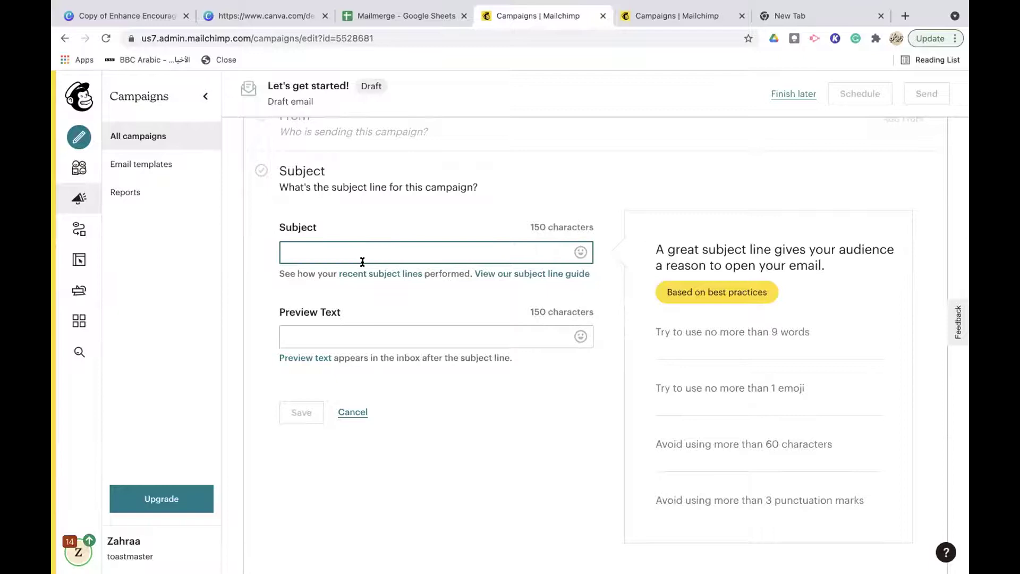
left_click(308, 335)
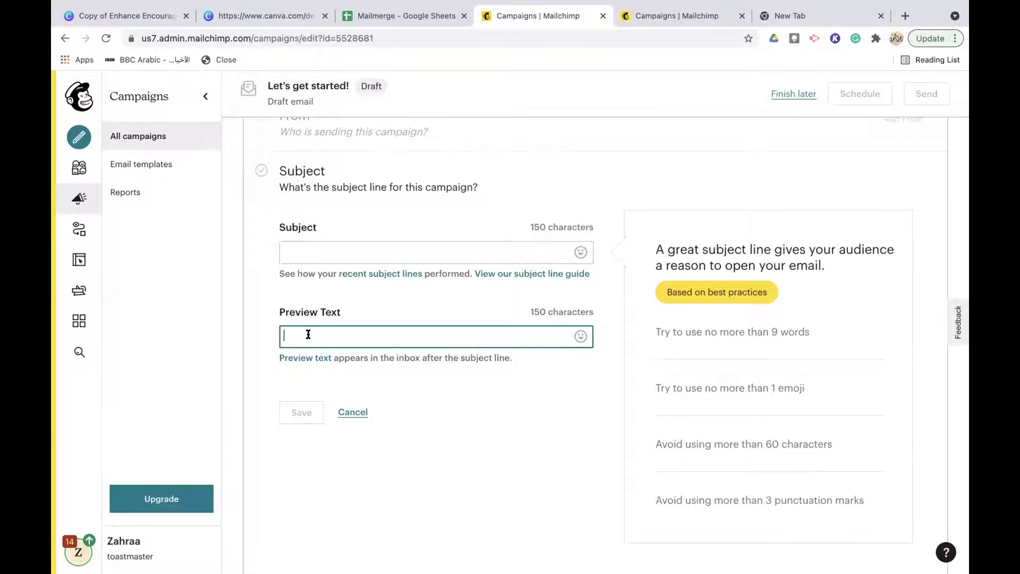
scroll(308, 335, "down", 6)
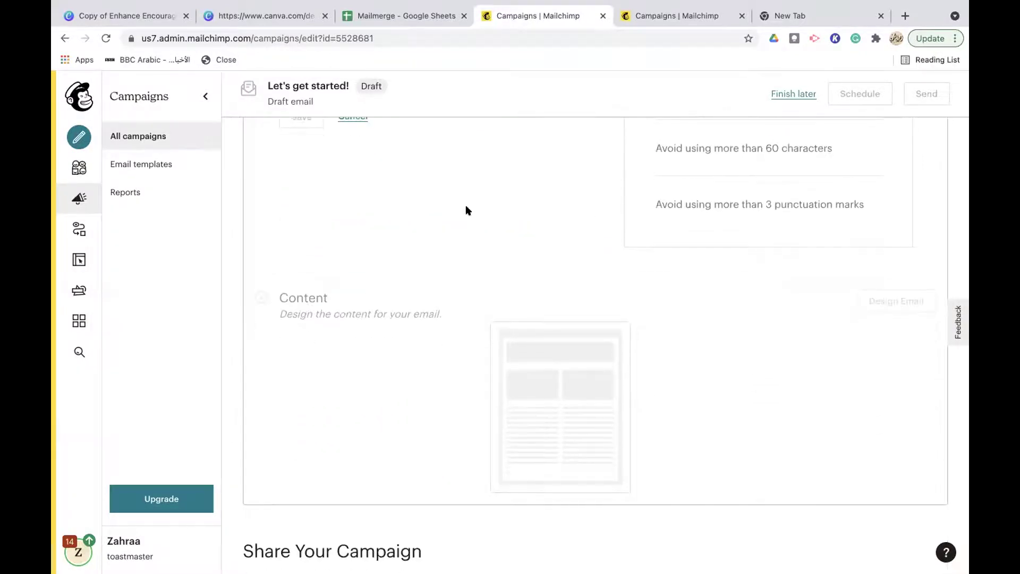
scroll(464, 209, "up", 3)
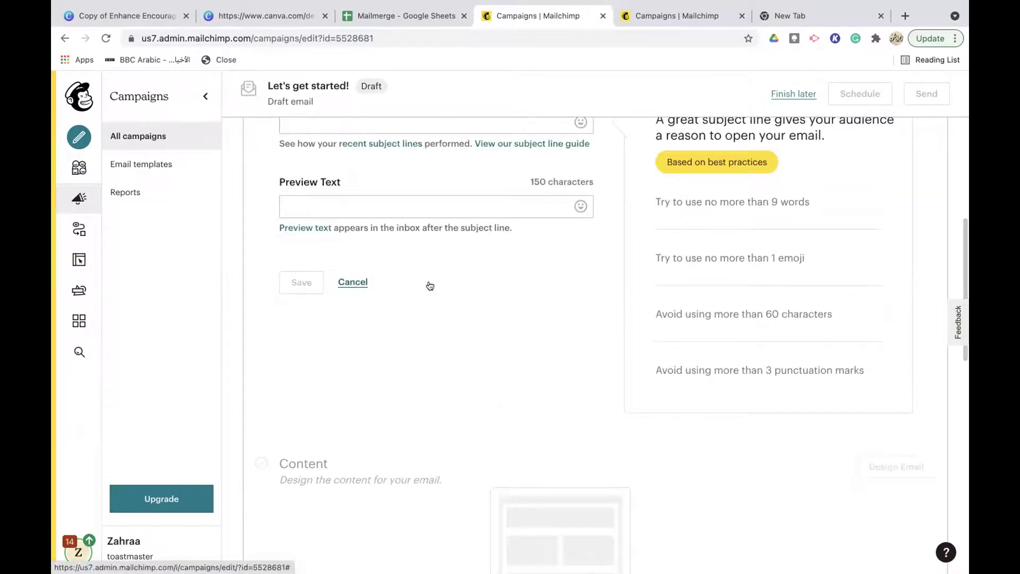
scroll(425, 285, "down", 7)
scroll(655, 352, "up", 2)
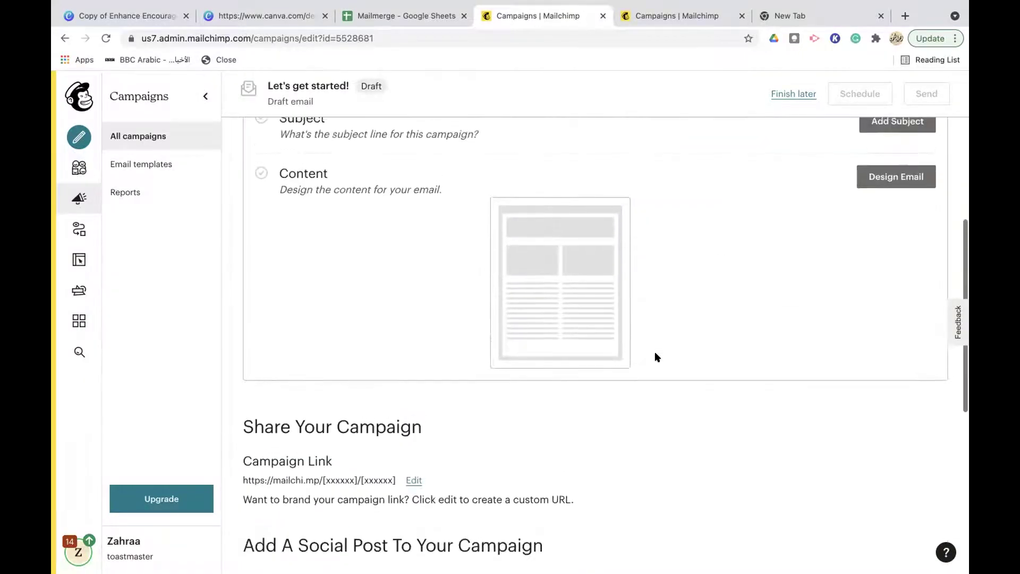
Choose the Make an Announcement template for the content, then go to the Campaigns tab
left_click(888, 176)
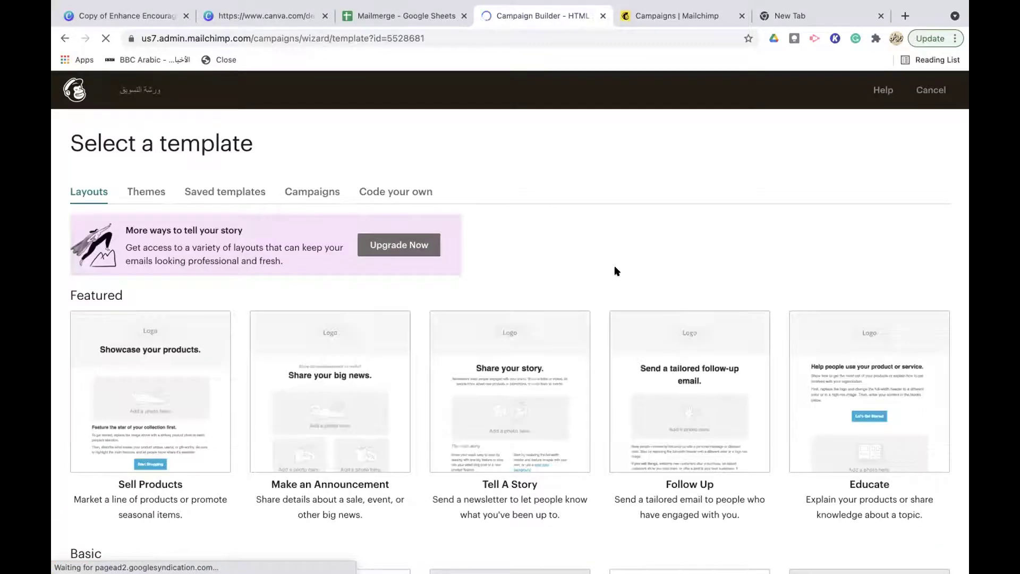
scroll(617, 271, "down", 3)
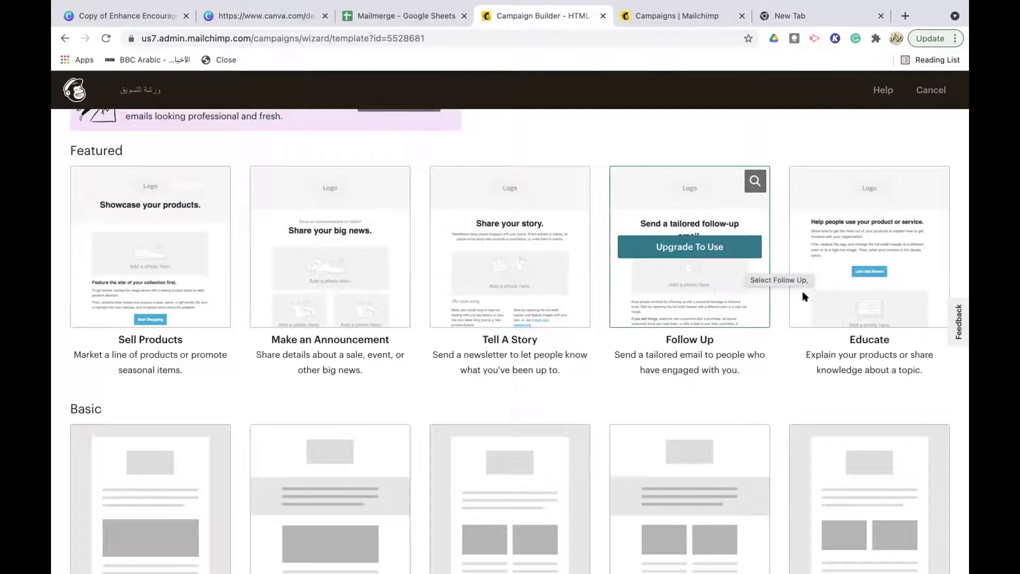
scroll(878, 267, "down", 3)
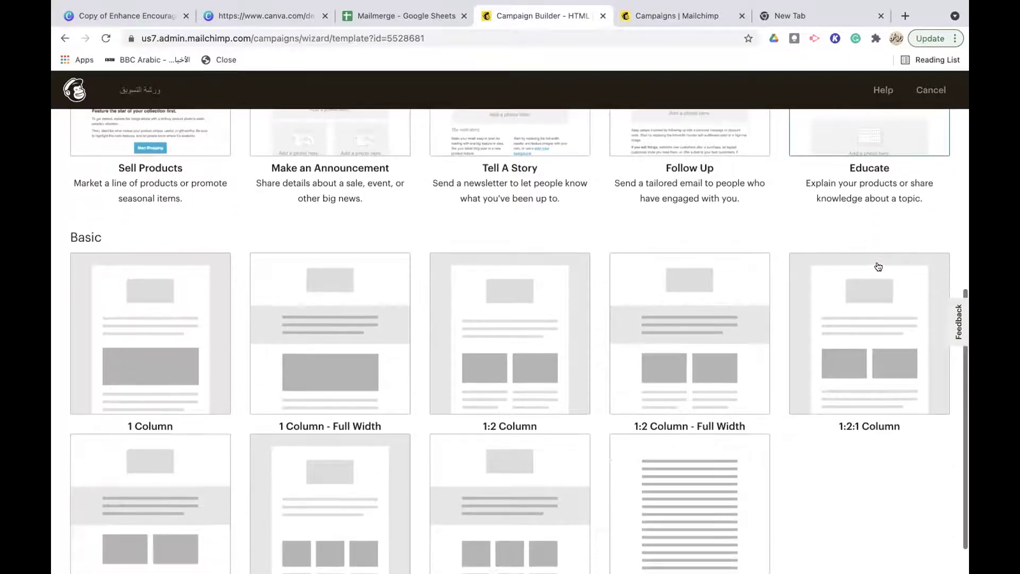
scroll(877, 266, "up", 5)
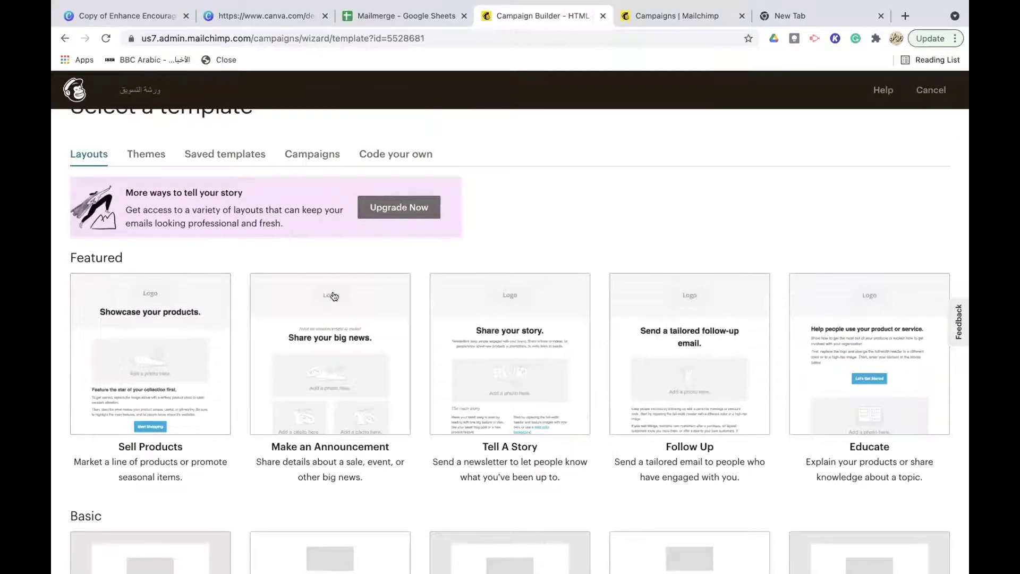
left_click(309, 370)
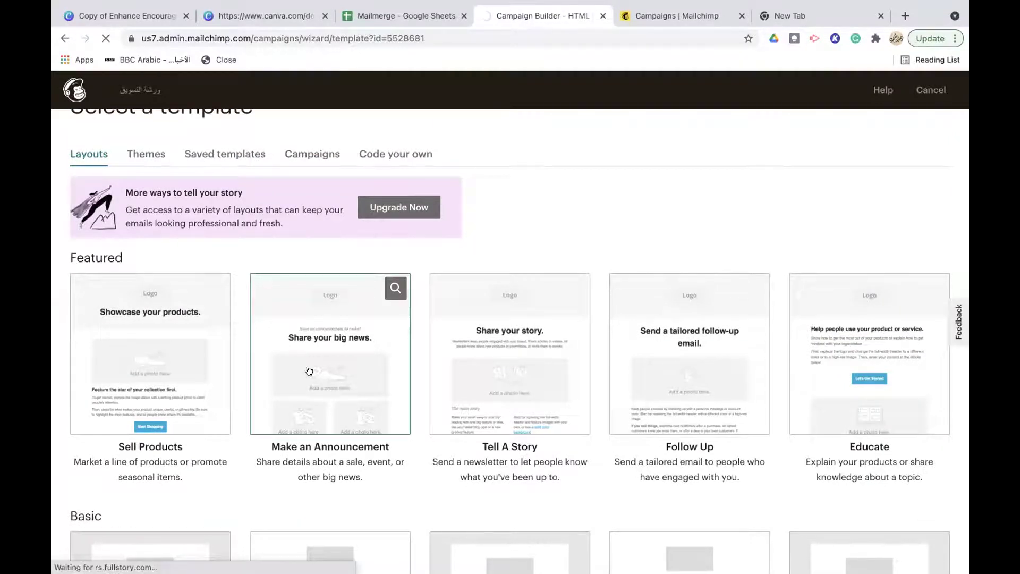
left_click(668, 16)
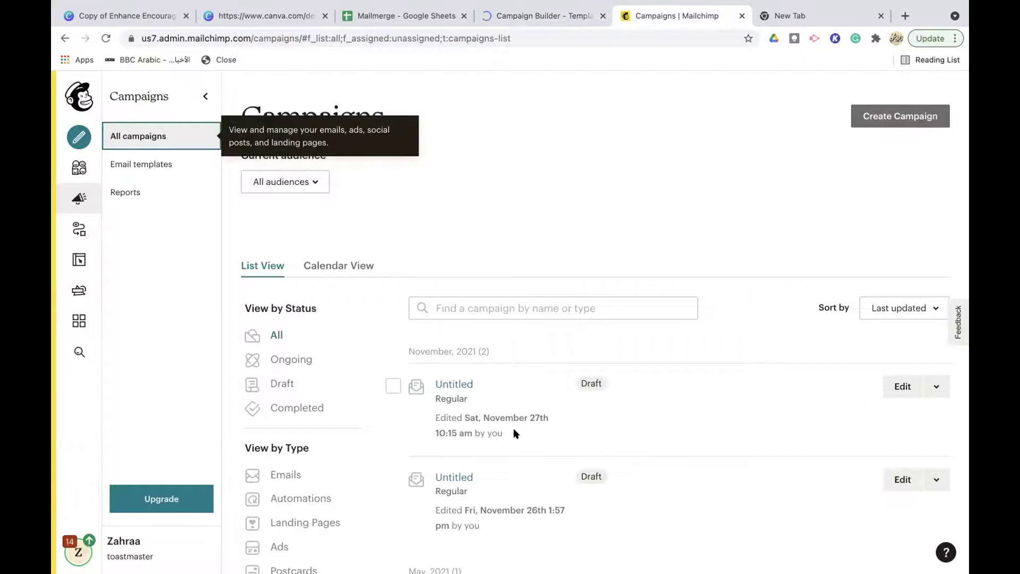
Open the second Untitled draft campaign and start editing its email design
scroll(479, 426, "down", 2)
left_click(458, 417)
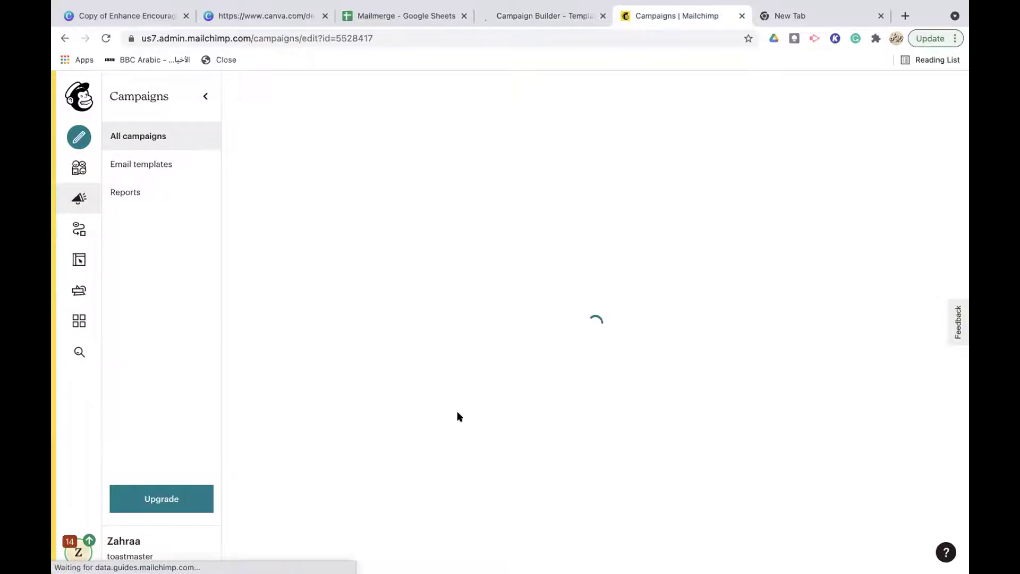
scroll(953, 273, "down", 3)
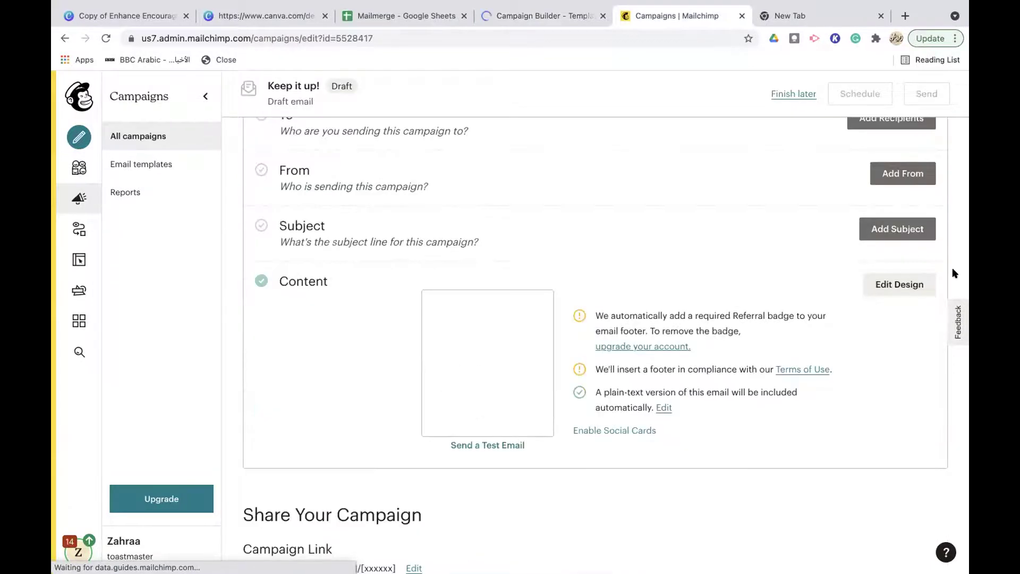
left_click(887, 283)
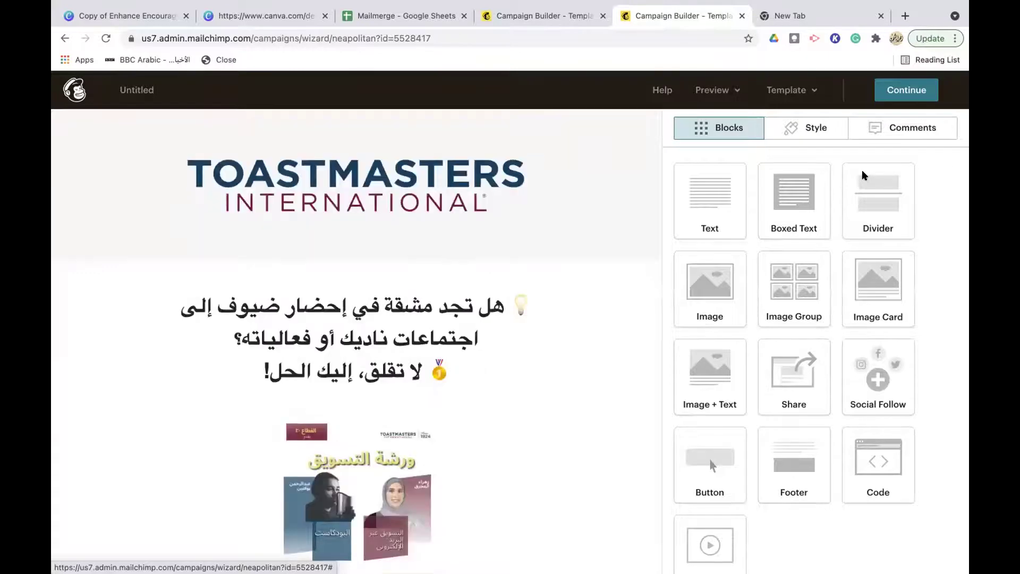
Replace the header logo with the Toastmasters wordmark image and shrink its display size
left_click(436, 175)
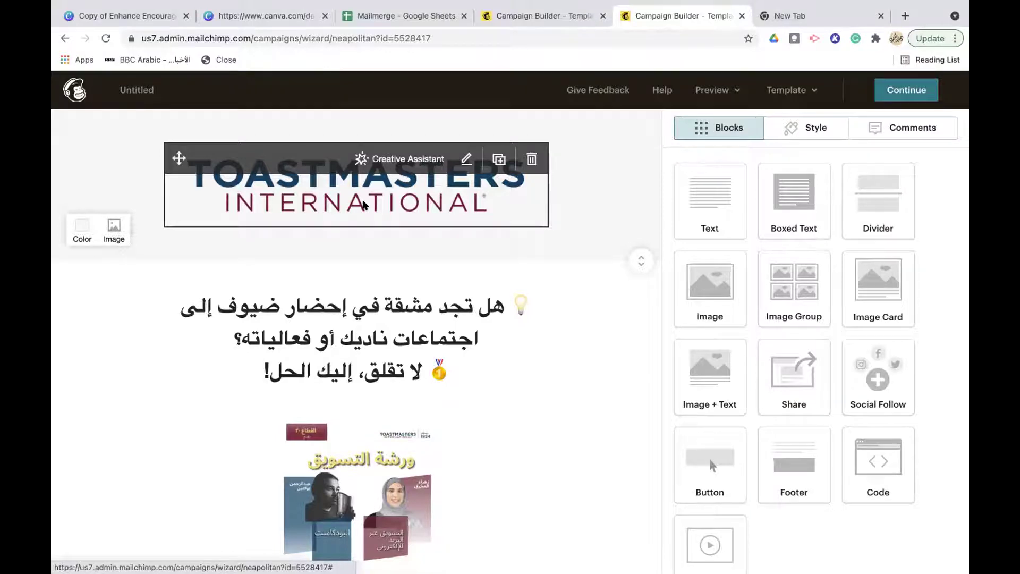
left_click(466, 160)
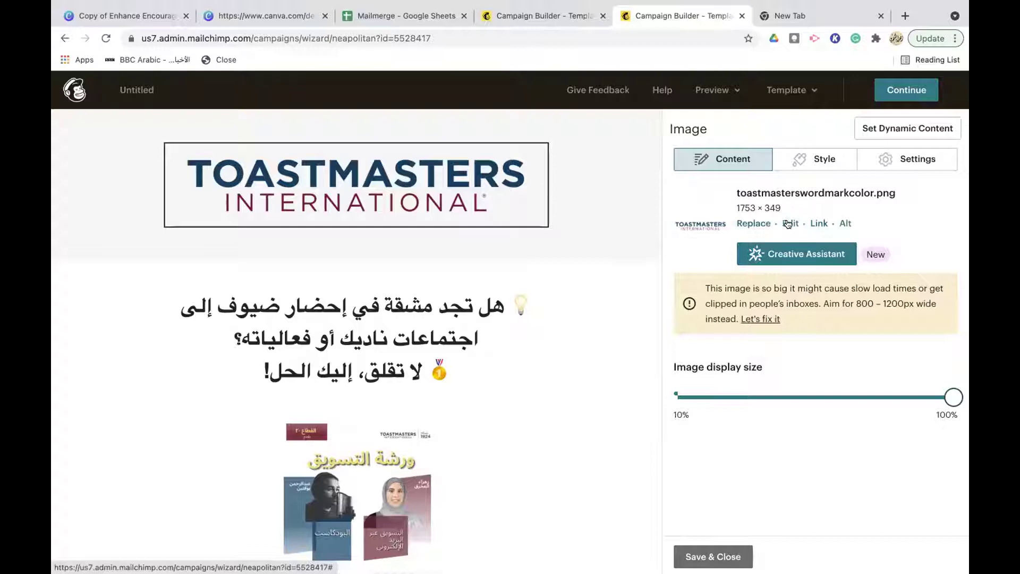
left_click(752, 224)
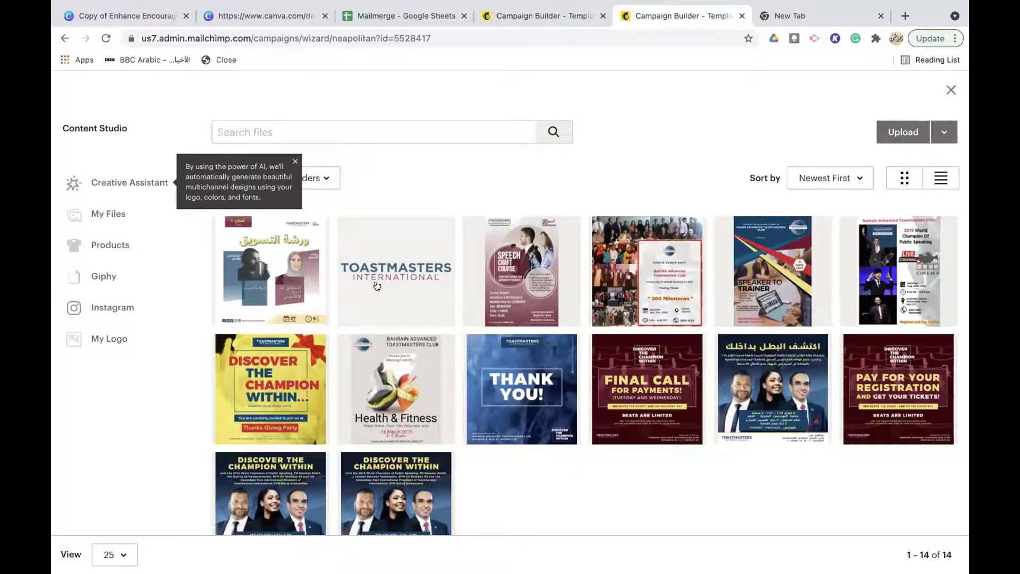
left_click(398, 259)
left_click(937, 133)
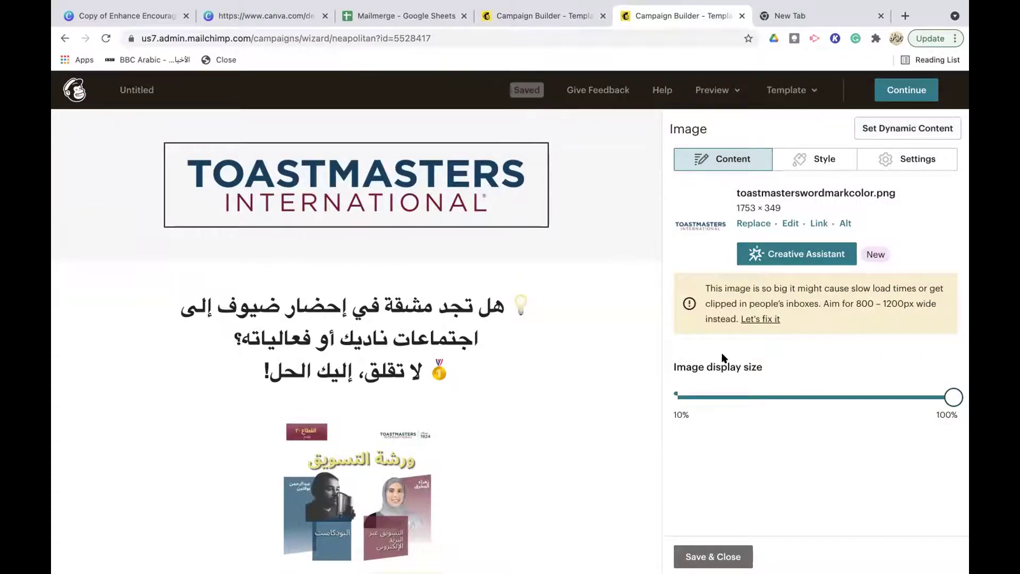
left_click_drag(957, 397, 776, 407)
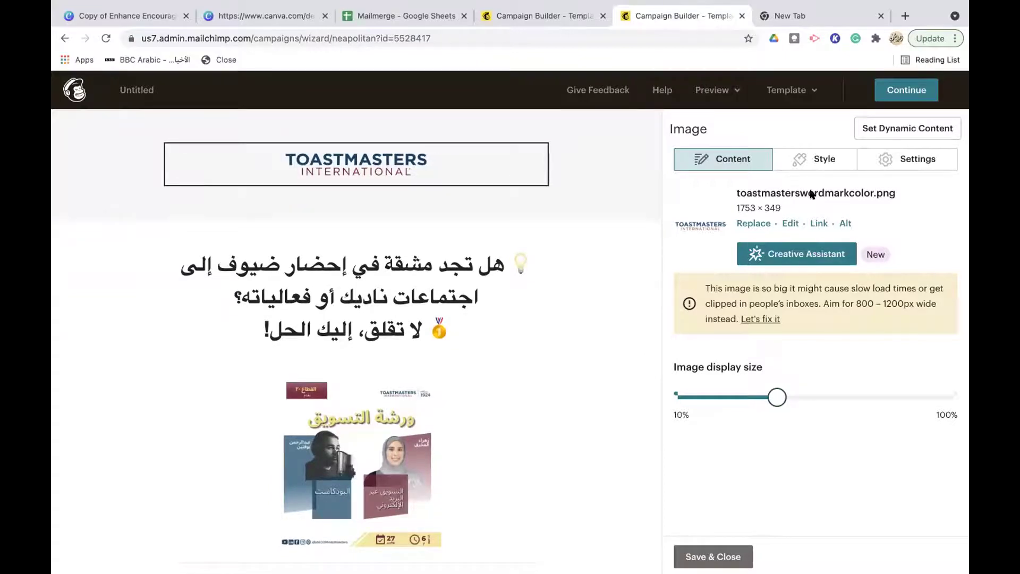
Give the Toastmasters logo a solid border in colour #772432
left_click(817, 160)
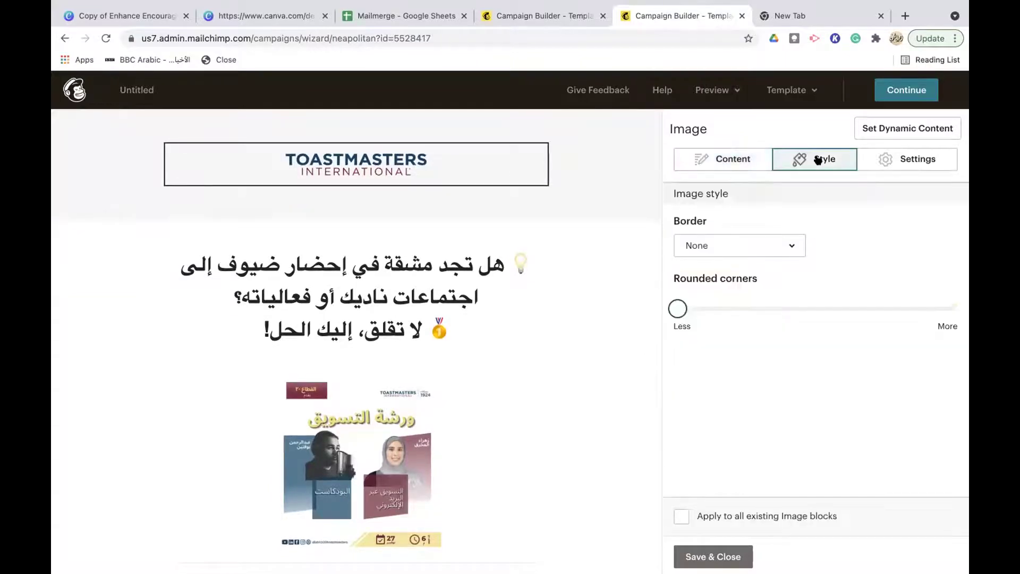
left_click(793, 244)
left_click(798, 306)
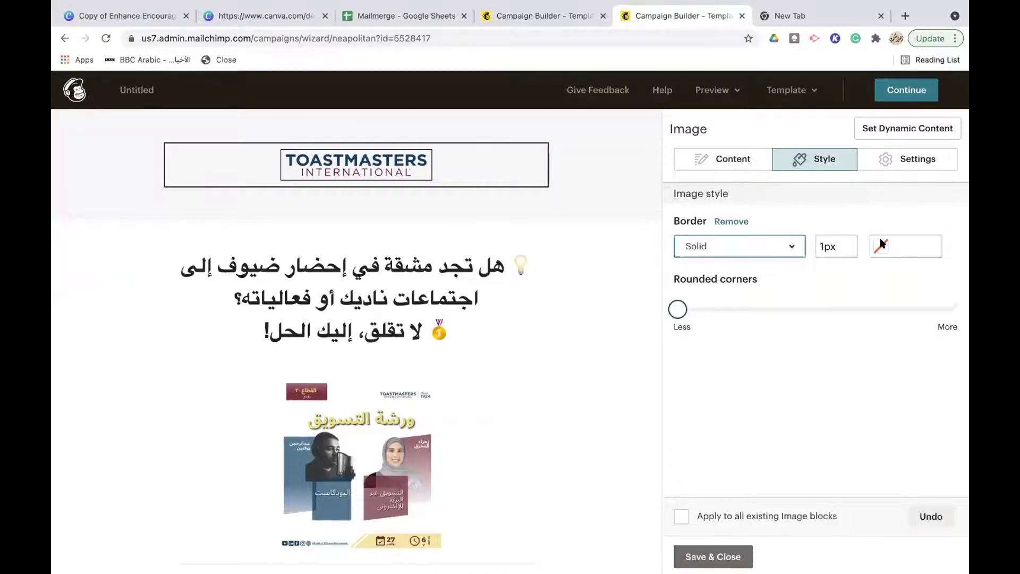
left_click(882, 245)
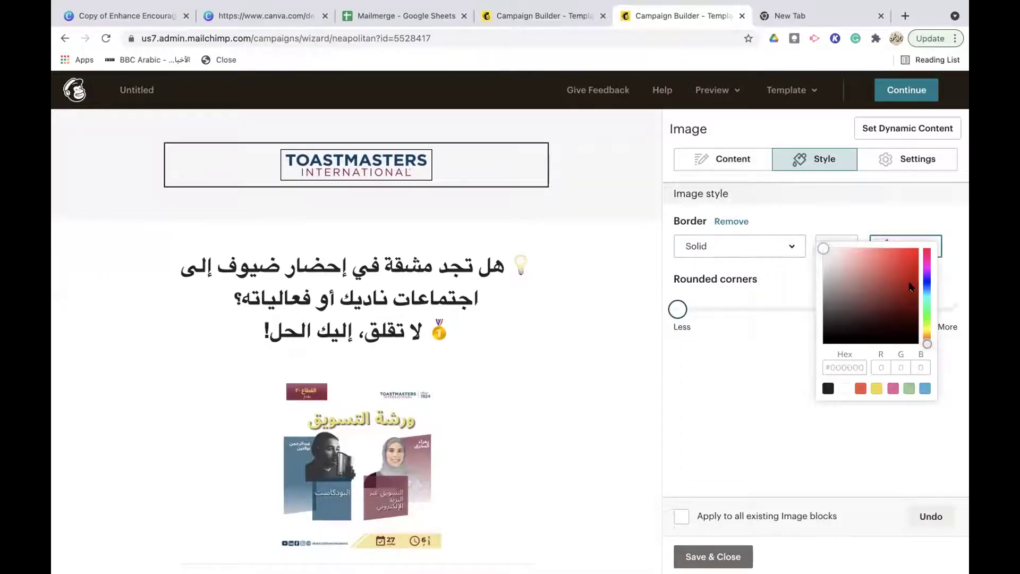
left_click(842, 367)
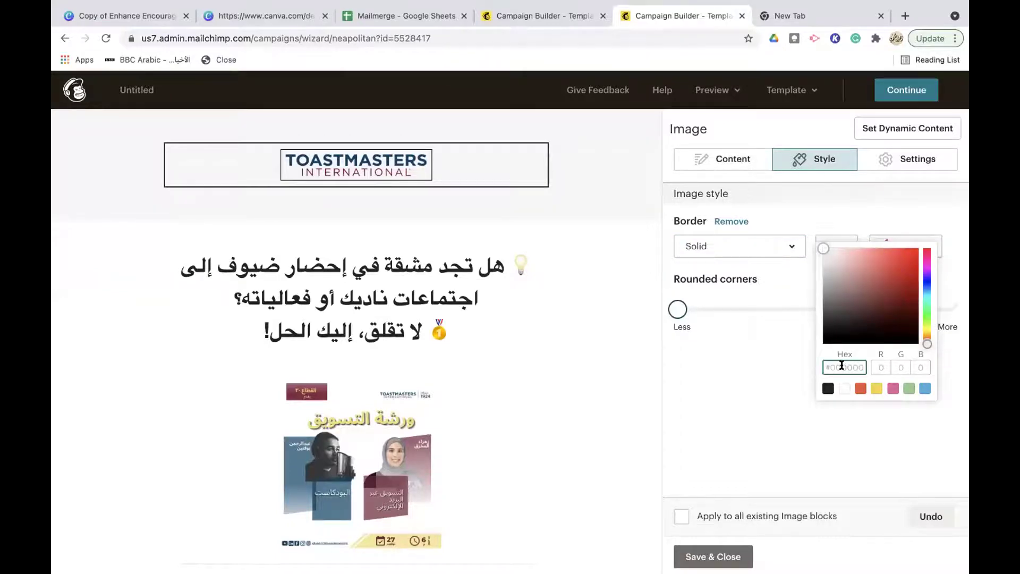
type("#072432")
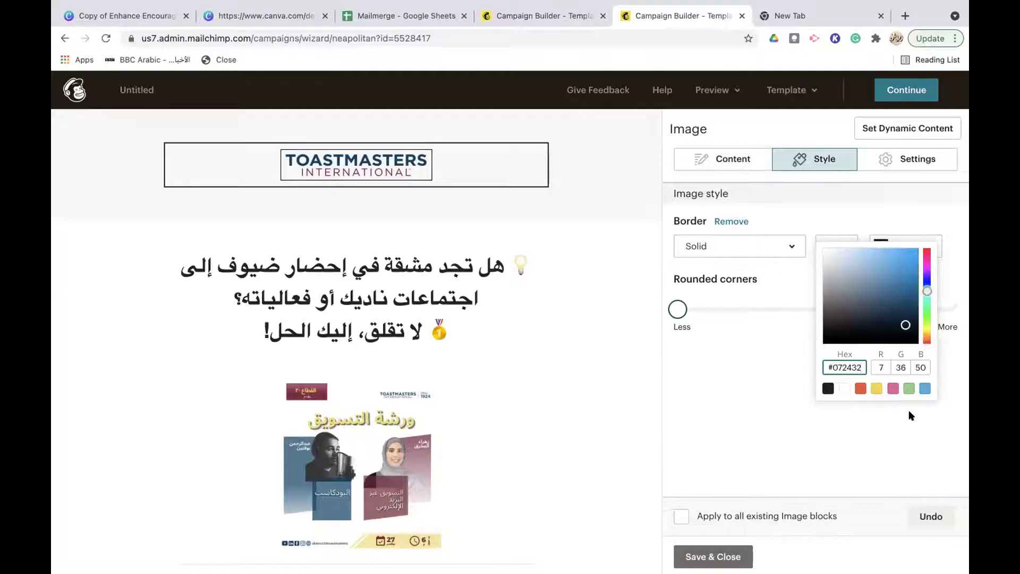
triple_click(844, 364)
type("#772432")
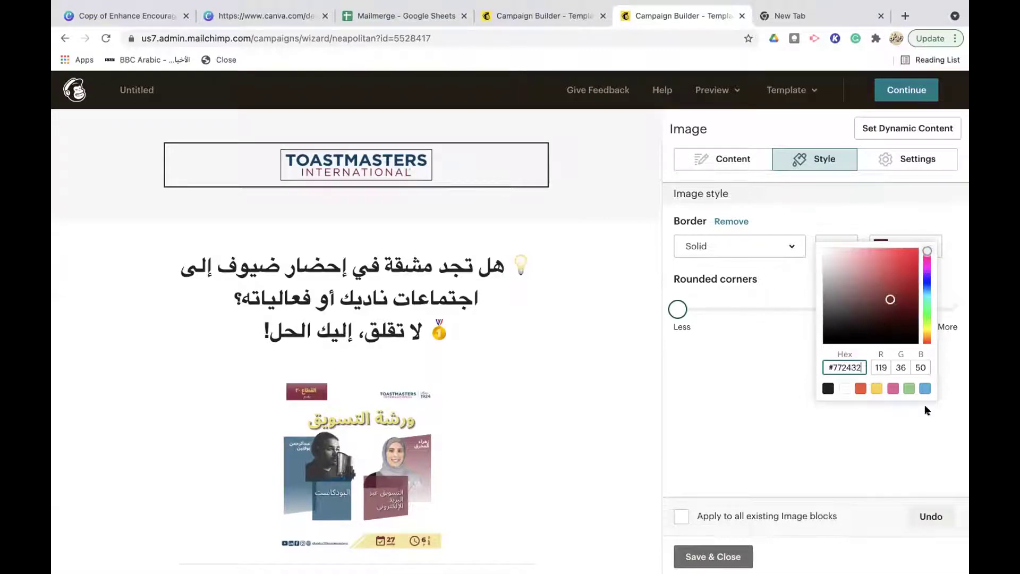
left_click(781, 403)
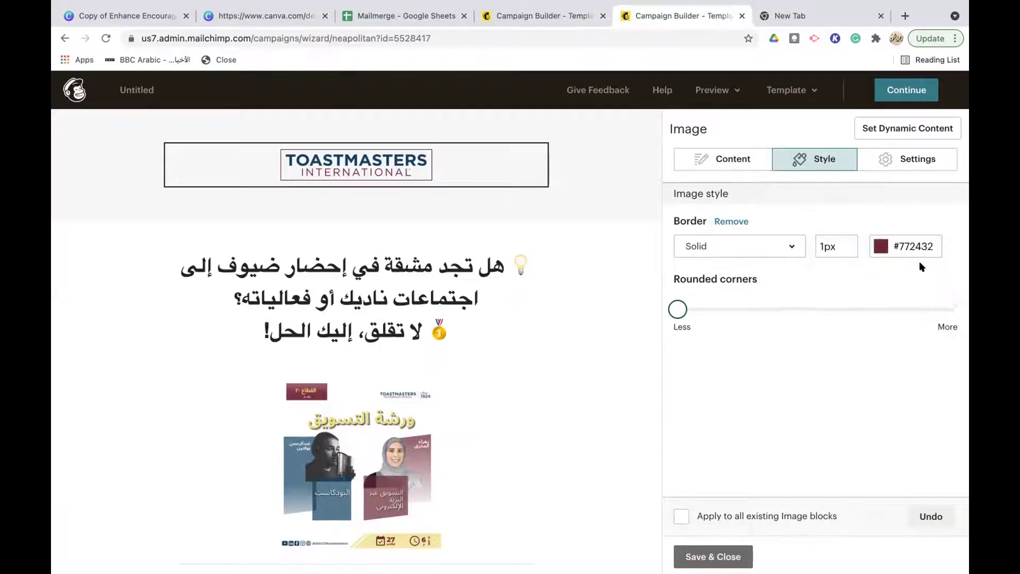
Nudge the Rounded corners slider right to slightly round the logo's corners
left_click(684, 309)
left_click_drag(685, 309, 706, 313)
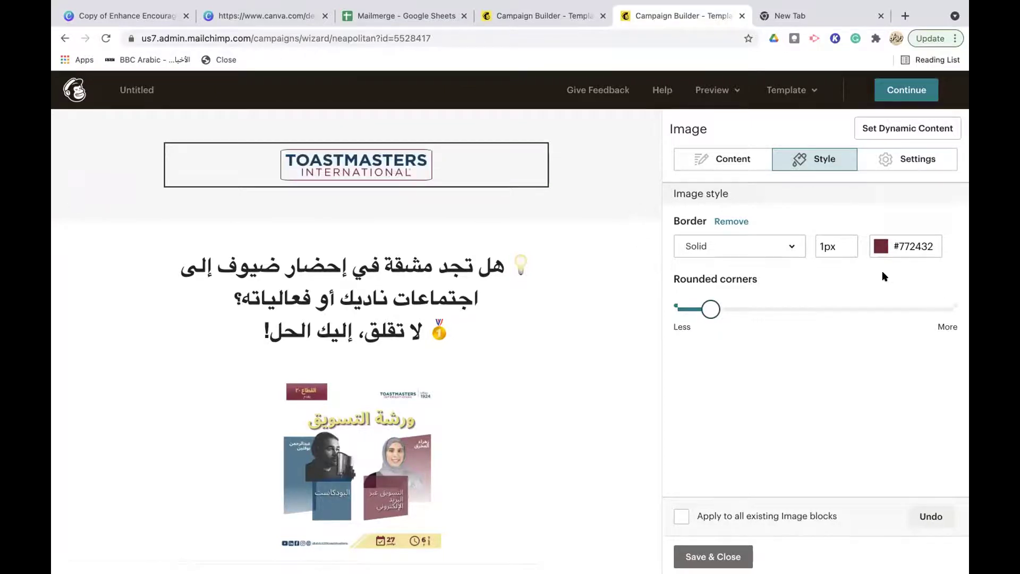
mouse_move(285, 181)
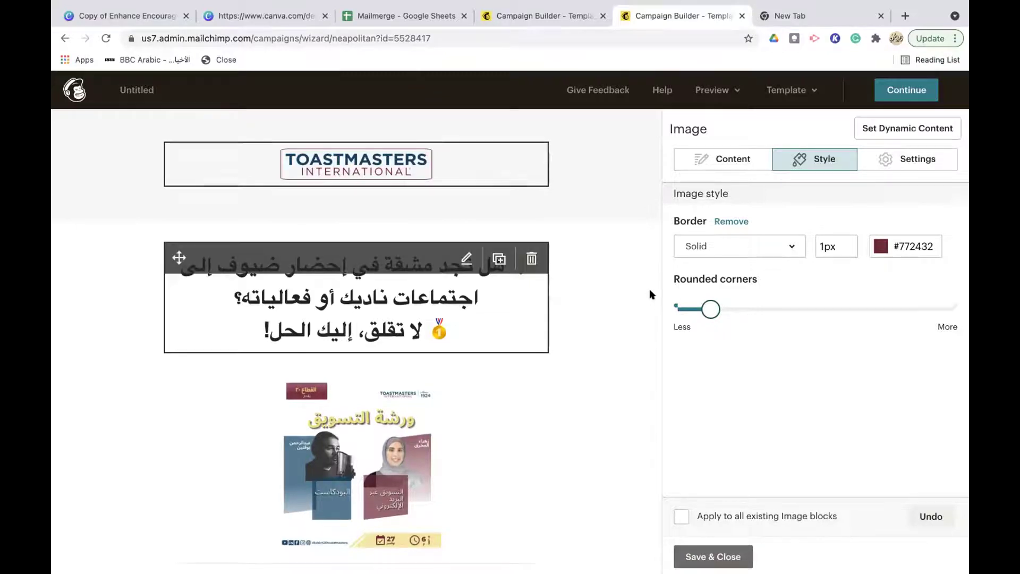
scroll(650, 288, "down", 1)
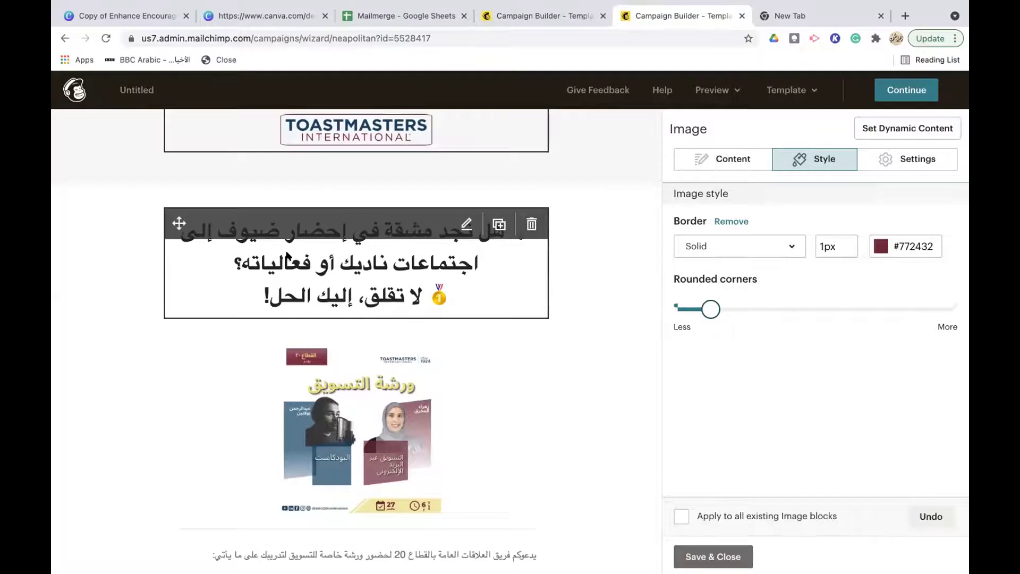
Set the first line of the Arabic heading to font size 18
left_click(465, 225)
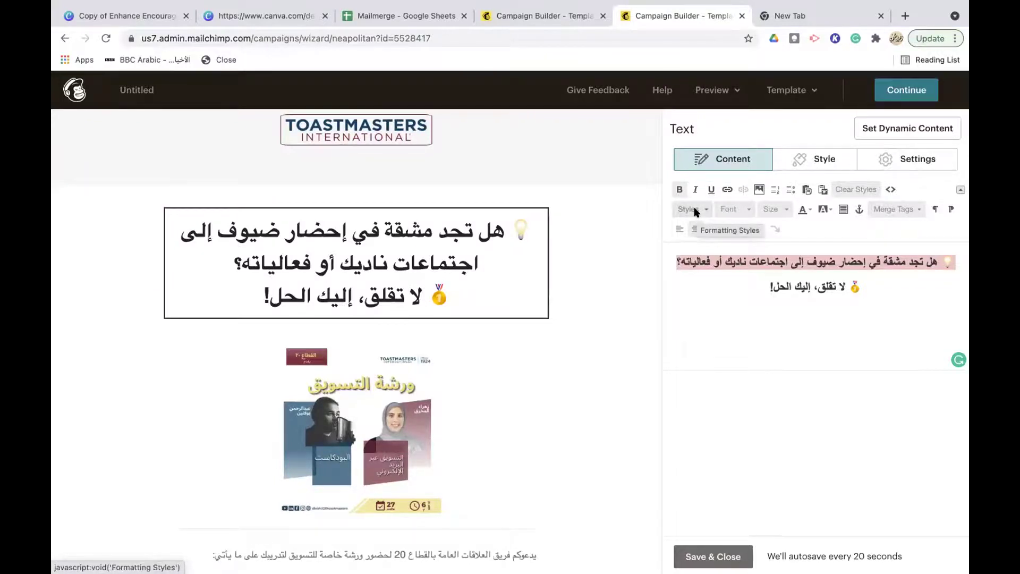
left_click(773, 210)
left_click(774, 273)
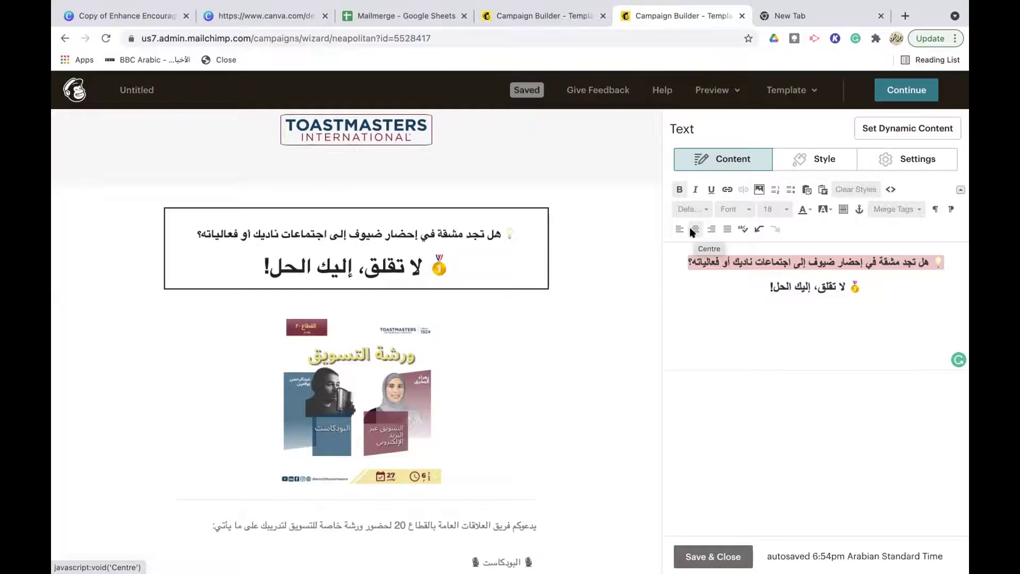
scroll(465, 219, "down", 3)
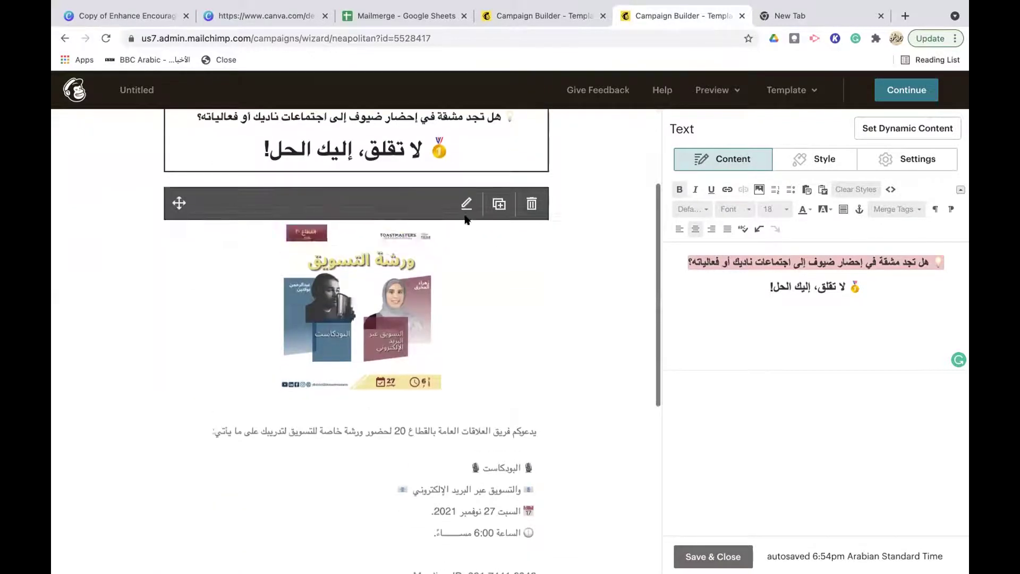
scroll(462, 294, "down", 1)
Enlarge the workshop poster image slightly with its size slider
left_click(393, 292)
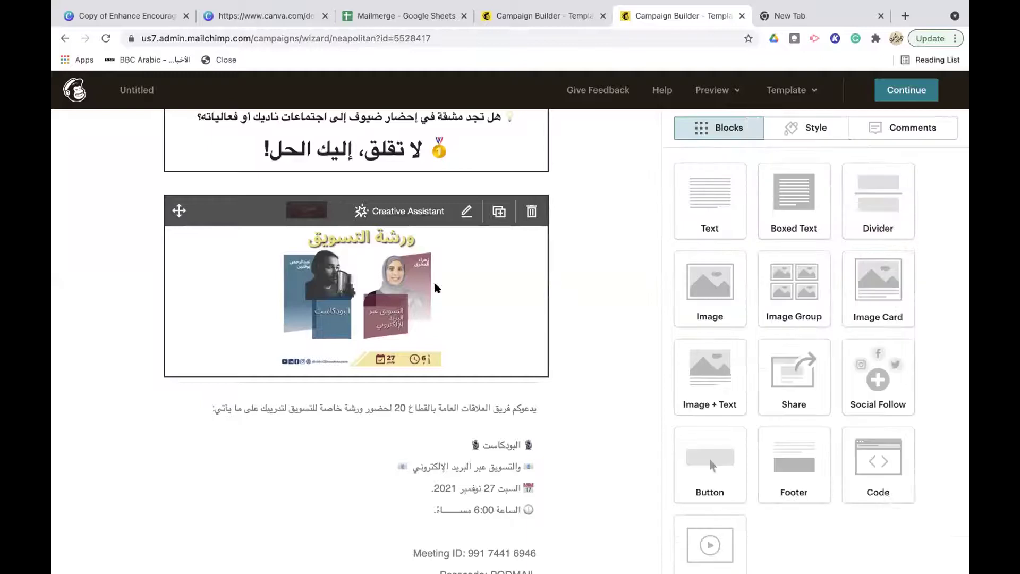
left_click_drag(785, 317, 808, 315)
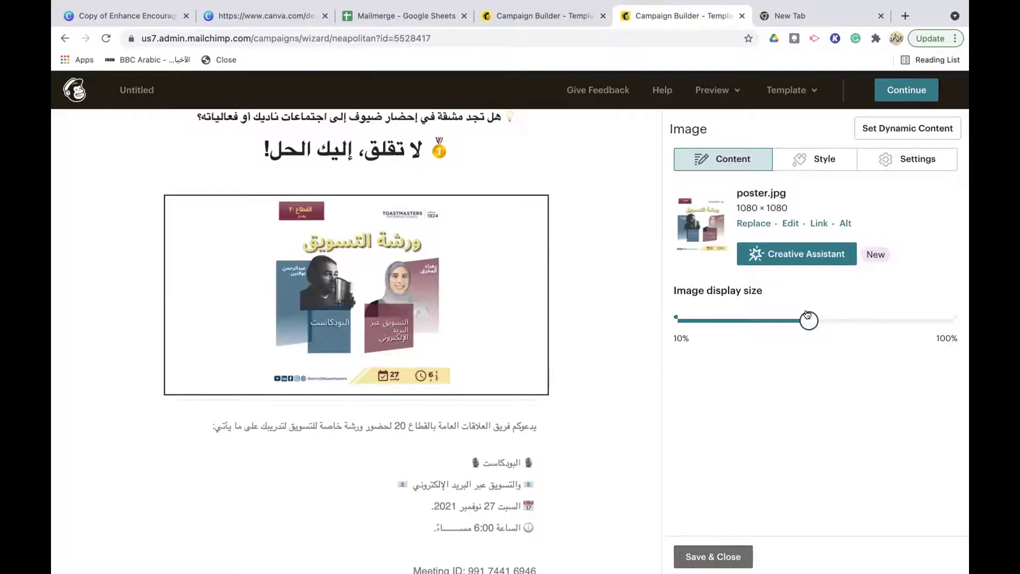
scroll(326, 335, "down", 5)
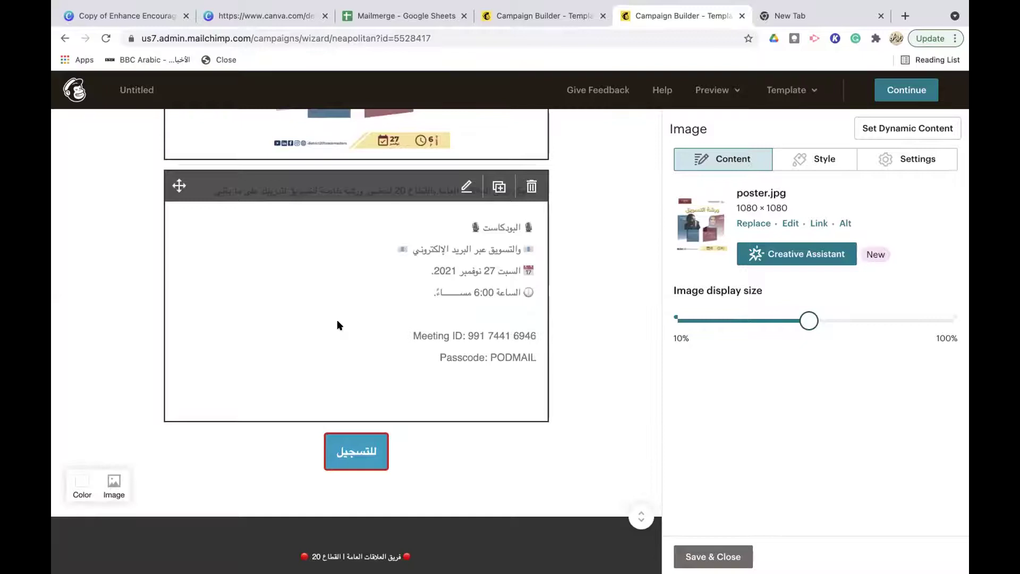
Open the event details text block and select its text through the Passcode line
left_click(461, 213)
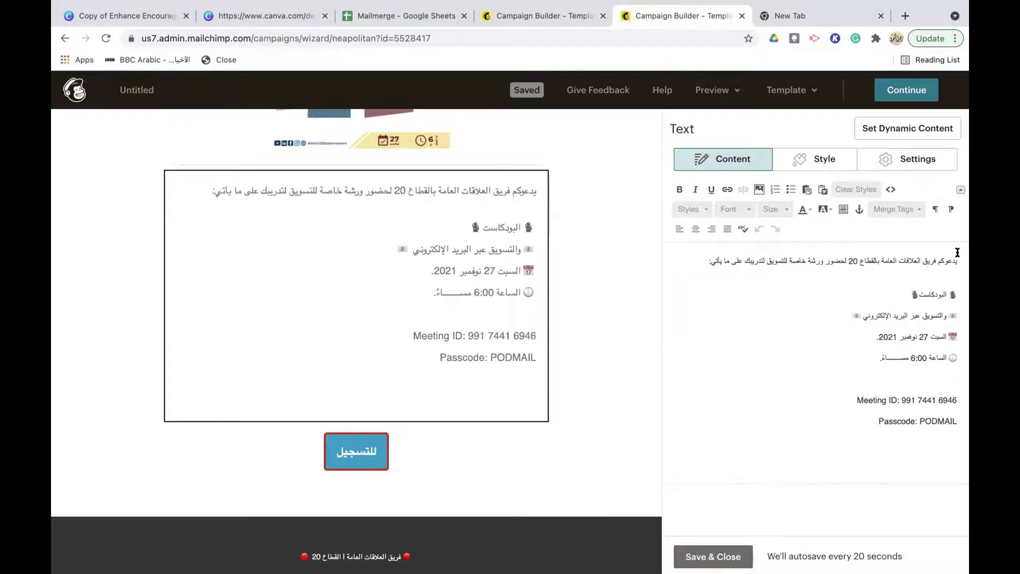
left_click(848, 419, "shift")
left_click_drag(848, 420, 868, 424)
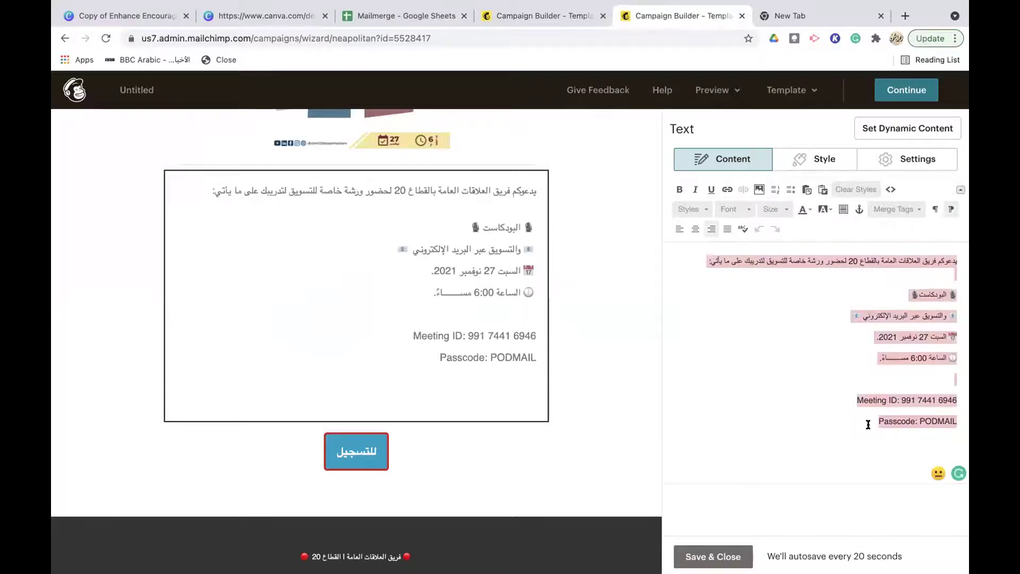
left_click(778, 325)
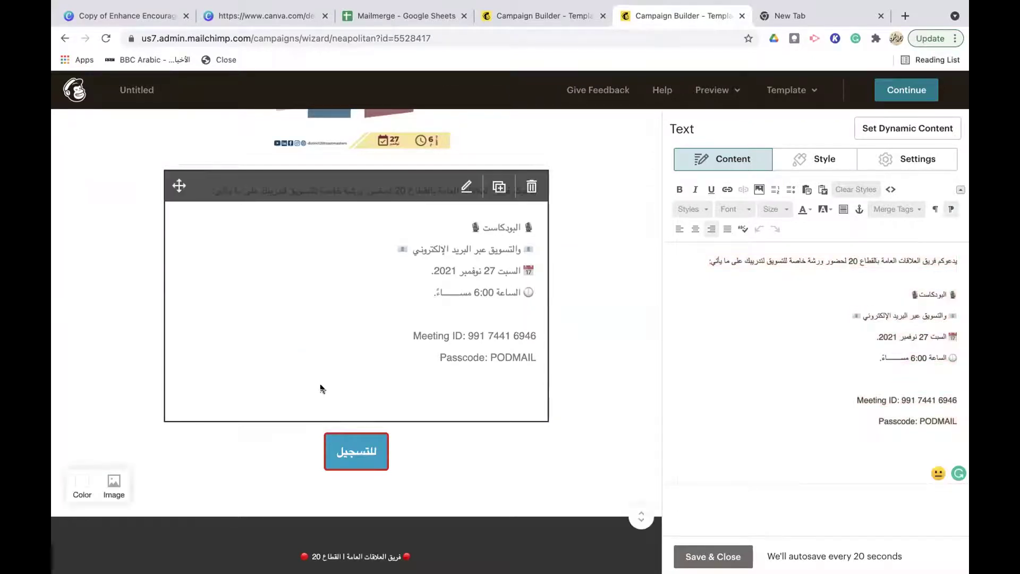
scroll(340, 393, "down", 2)
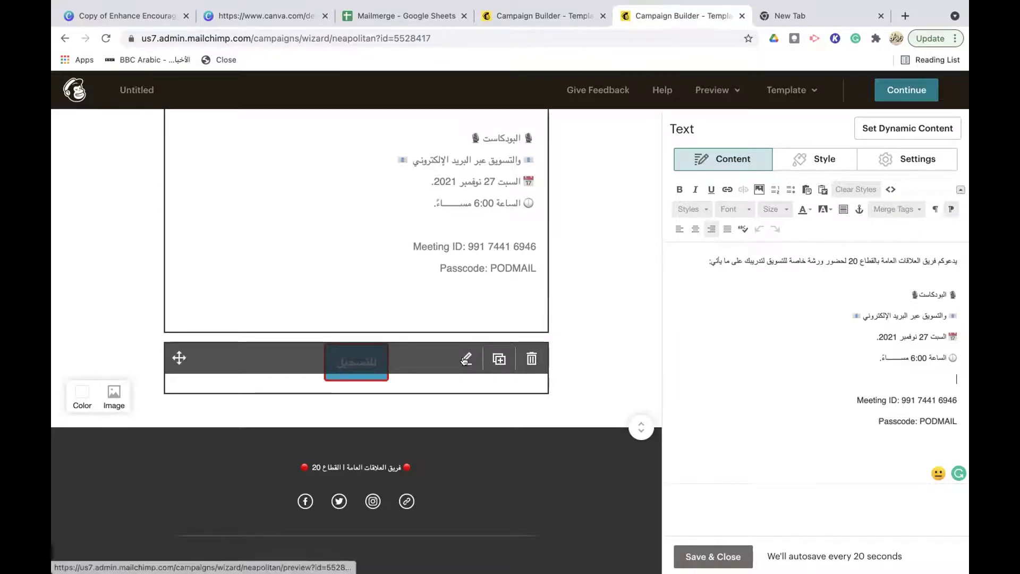
Check the register button's للتسجيل label and its Zoom meeting web address
left_click(327, 367)
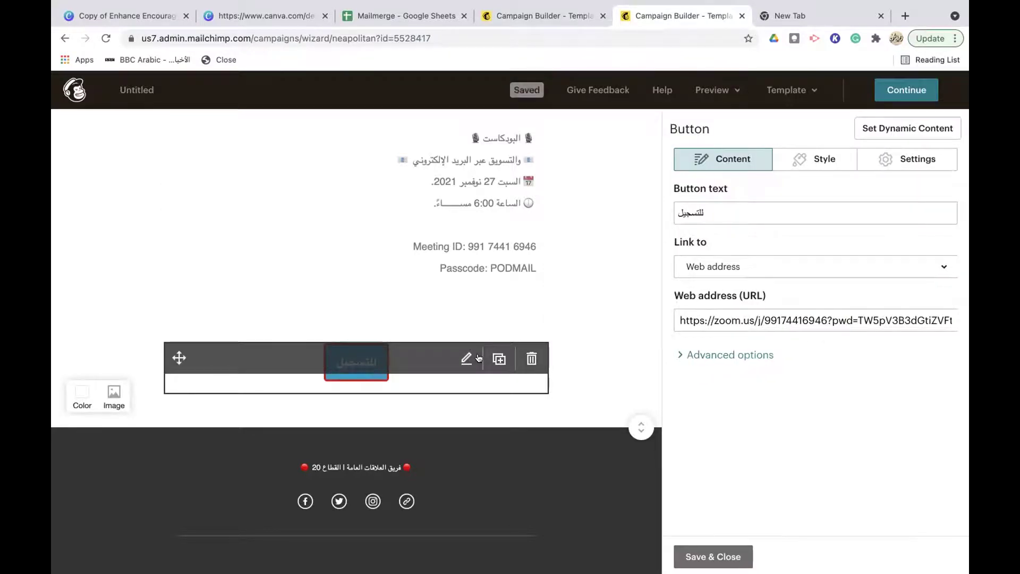
left_click(705, 211)
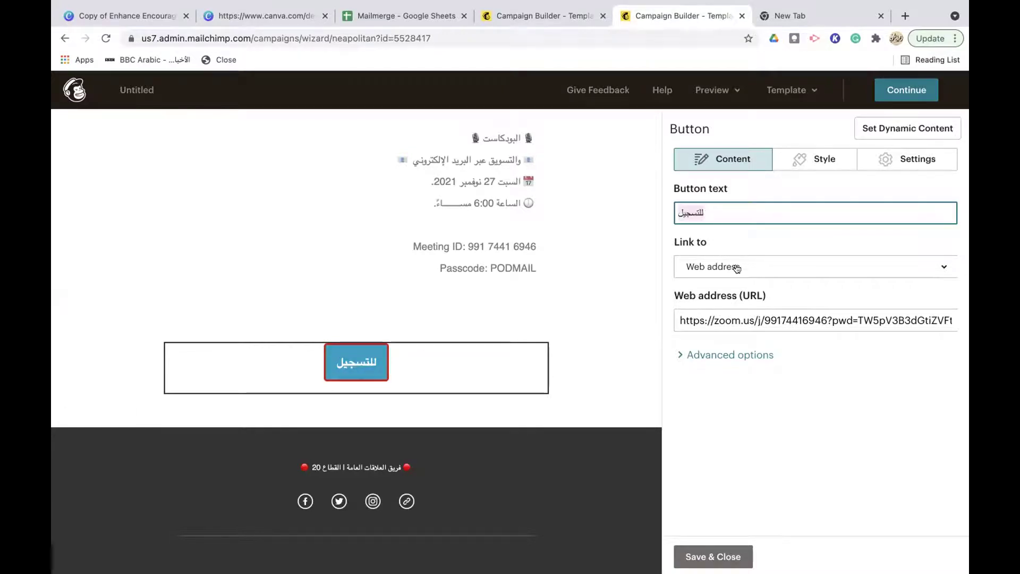
left_click(726, 317)
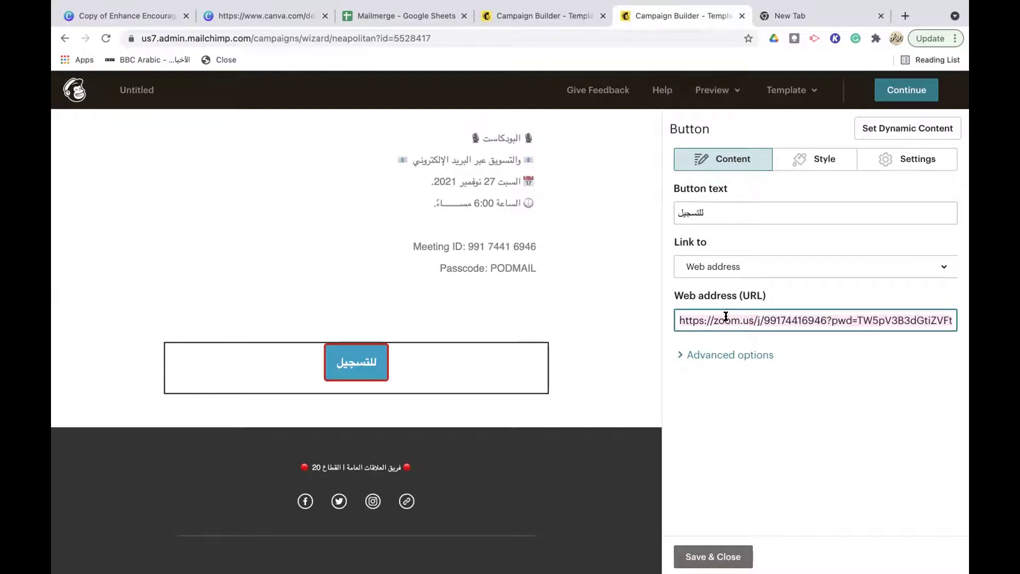
mouse_move(375, 364)
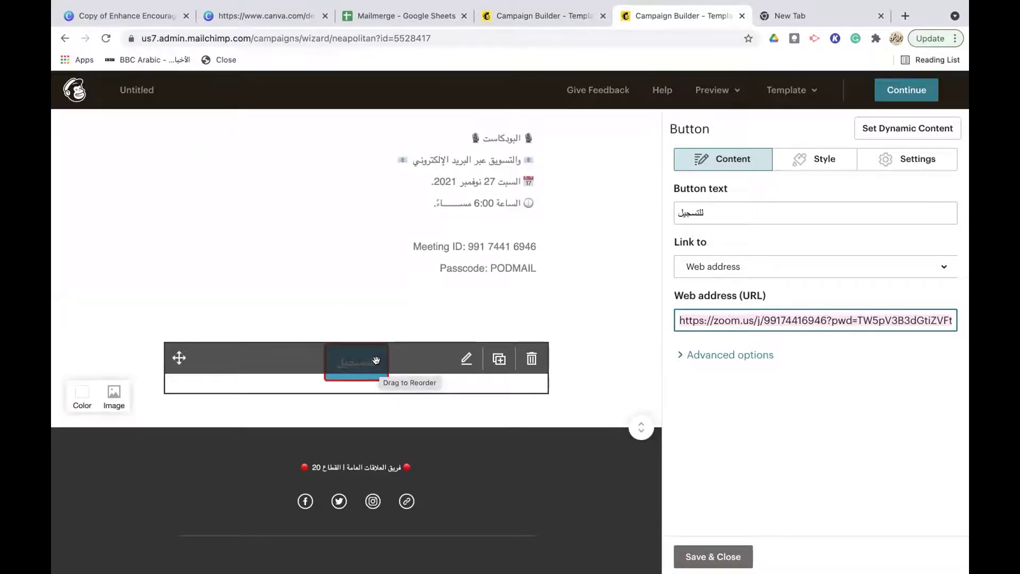
scroll(375, 360, "down", 1)
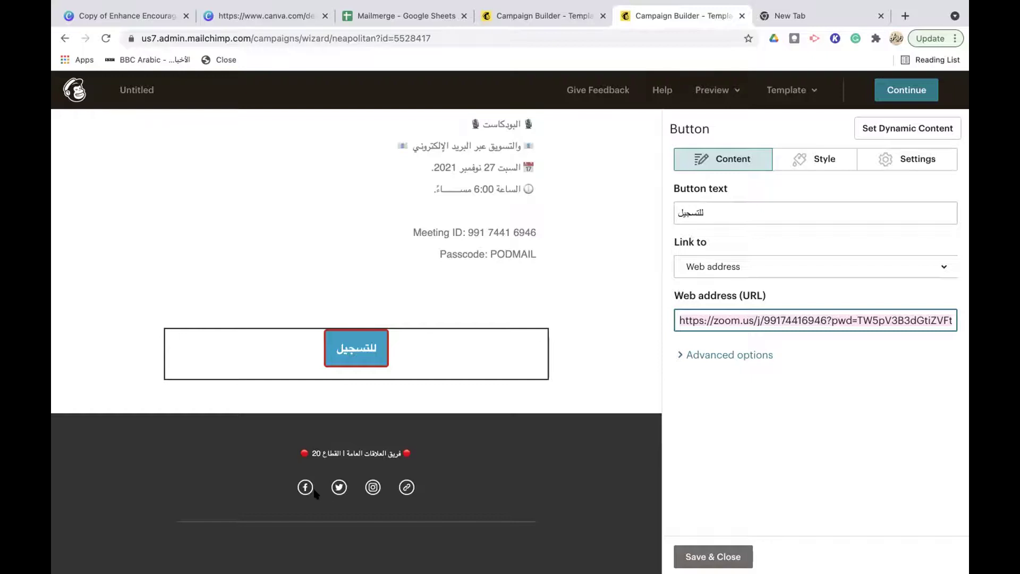
Review the footer's Facebook, Twitter, Instagram and Website follow links, then open Preview
left_click(465, 484)
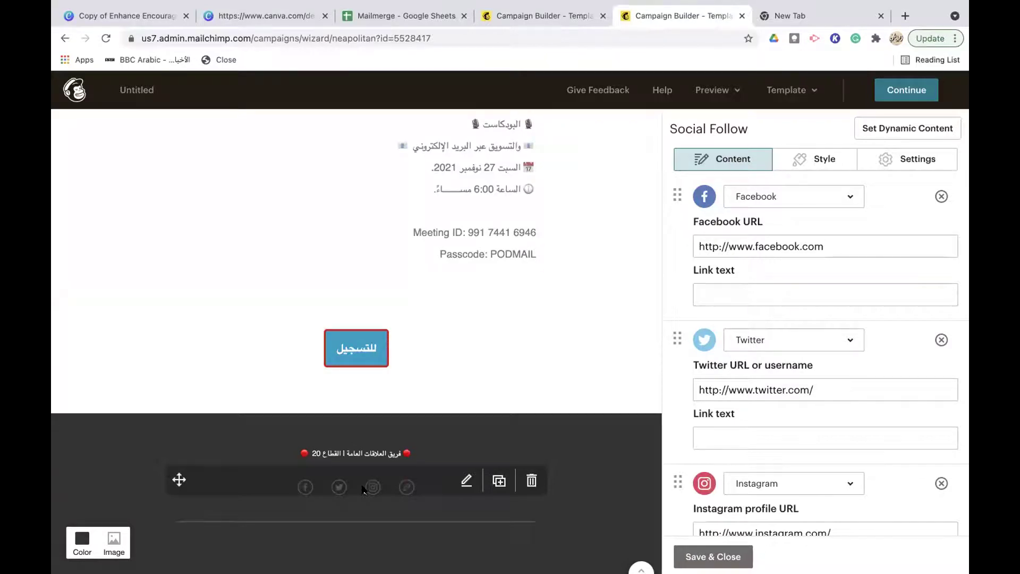
scroll(770, 249, "down", 3)
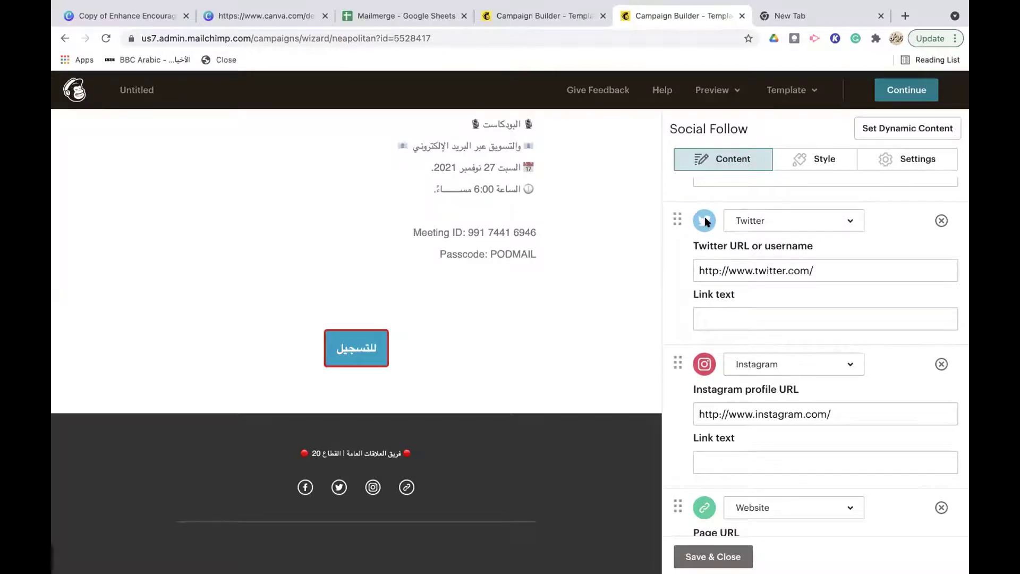
mouse_move(332, 479)
scroll(796, 378, "down", 5)
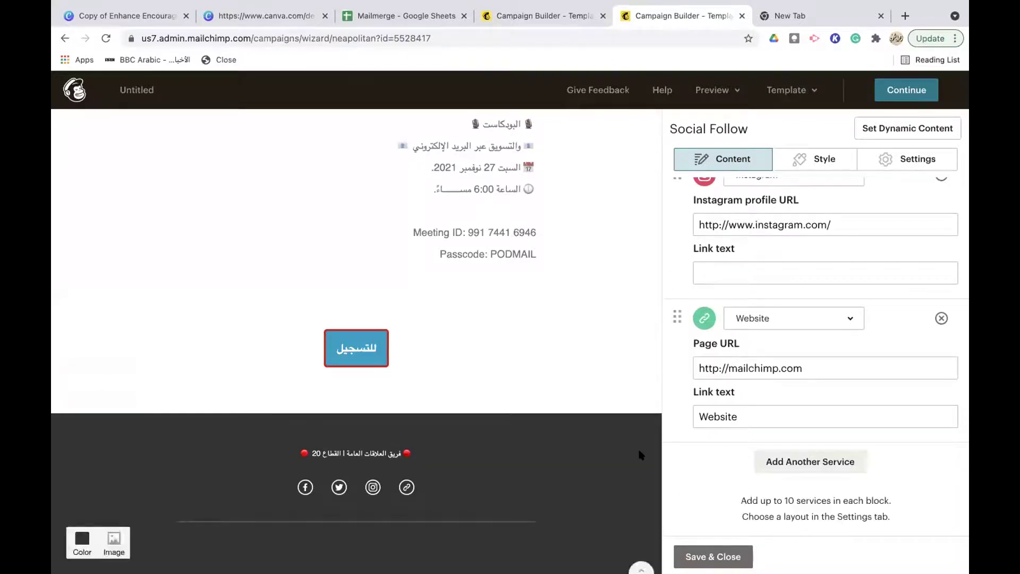
scroll(564, 235, "up", 6)
scroll(563, 234, "up", 4)
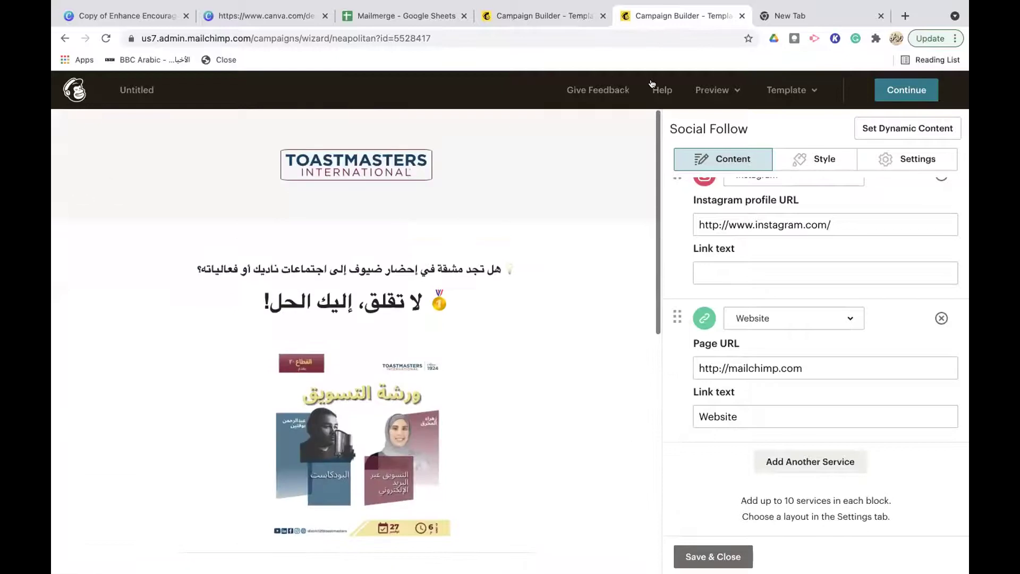
left_click(722, 89)
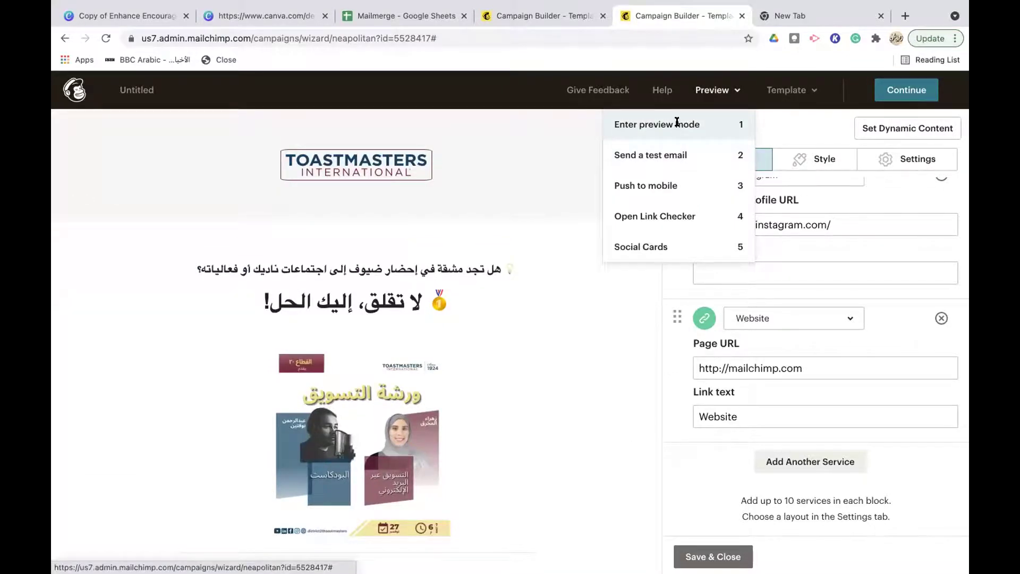
left_click(677, 123)
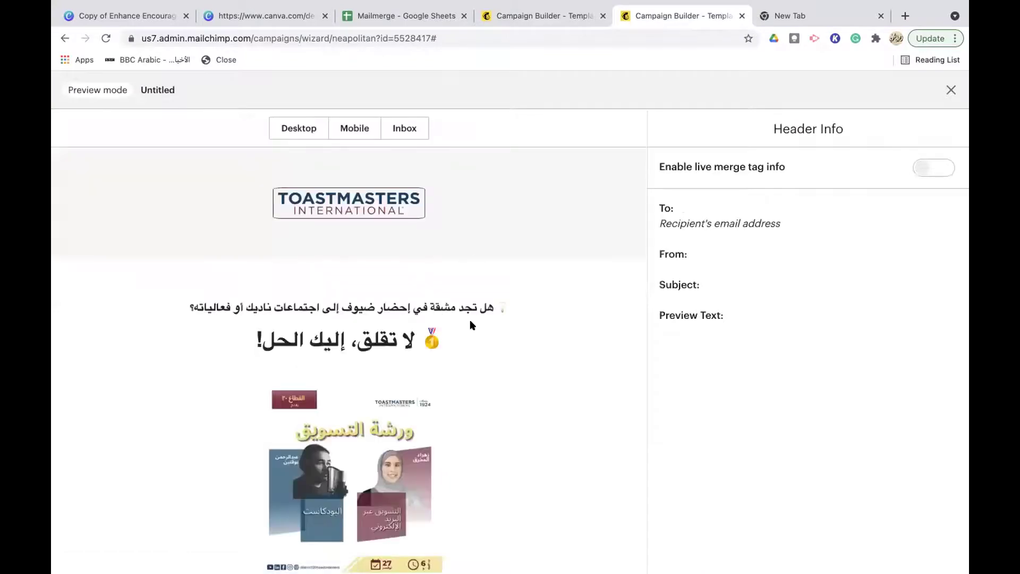
scroll(531, 338, "down", 3)
scroll(531, 338, "down", 5)
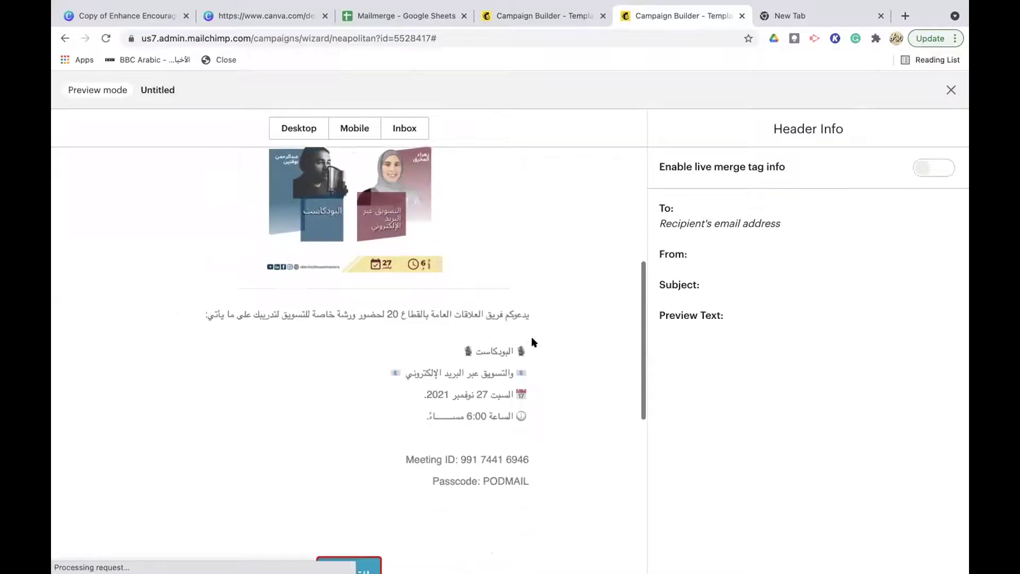
scroll(533, 340, "down", 7)
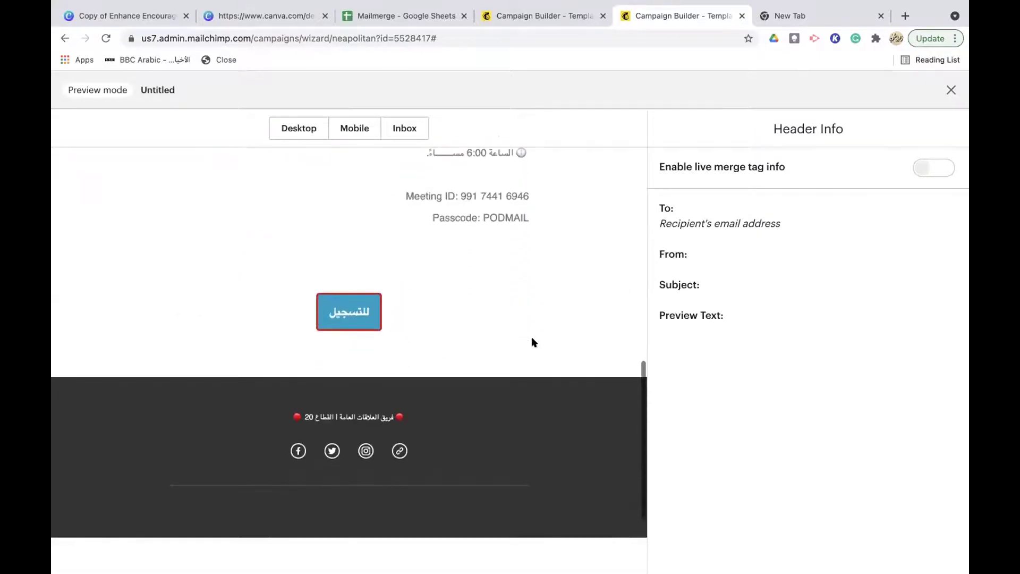
scroll(532, 340, "up", 15)
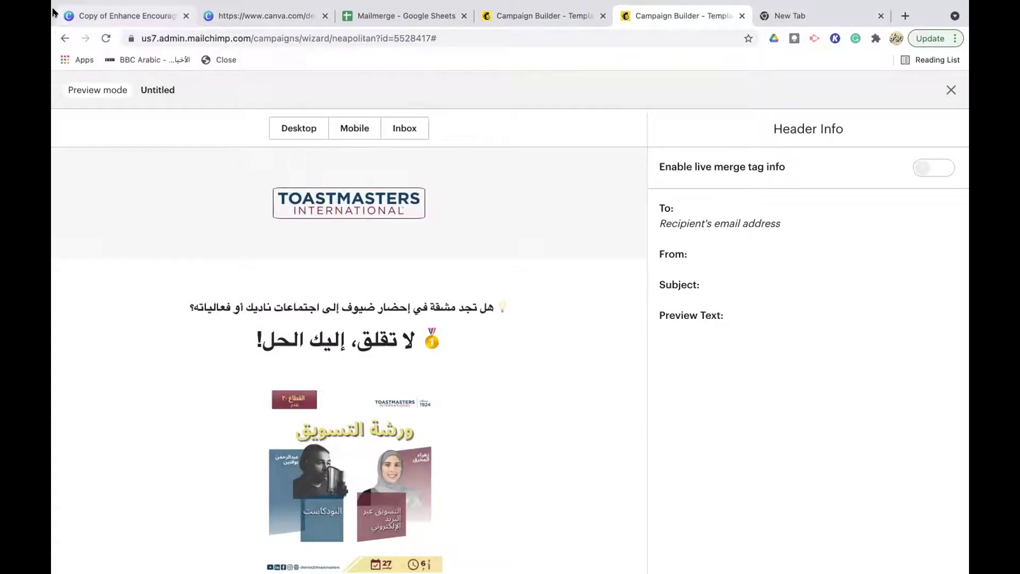
key("Escape")
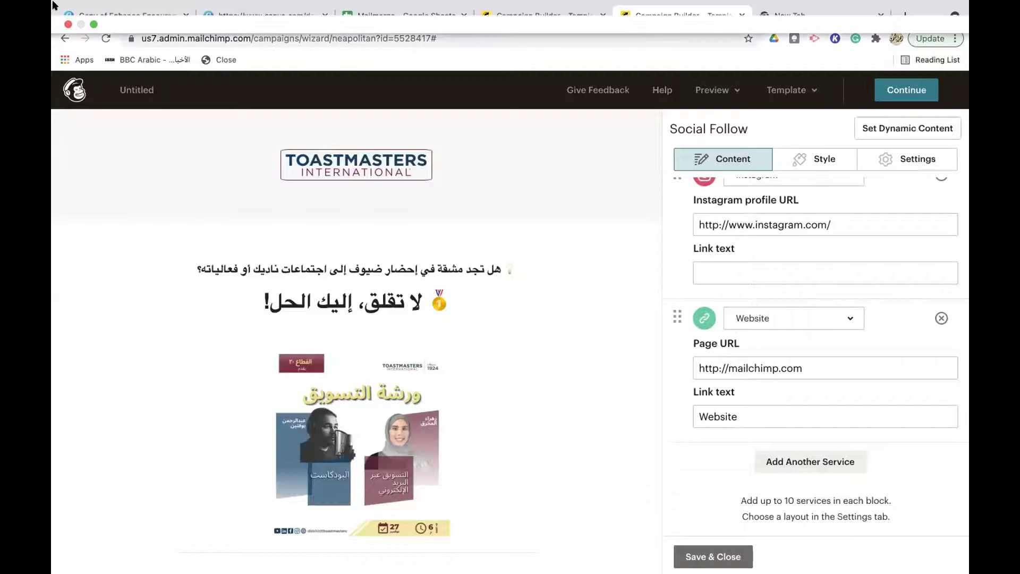
Restore Chrome full screen and show the Canva slide 11 with Mailchimp and Gmail logos
mouse_move(53, 4)
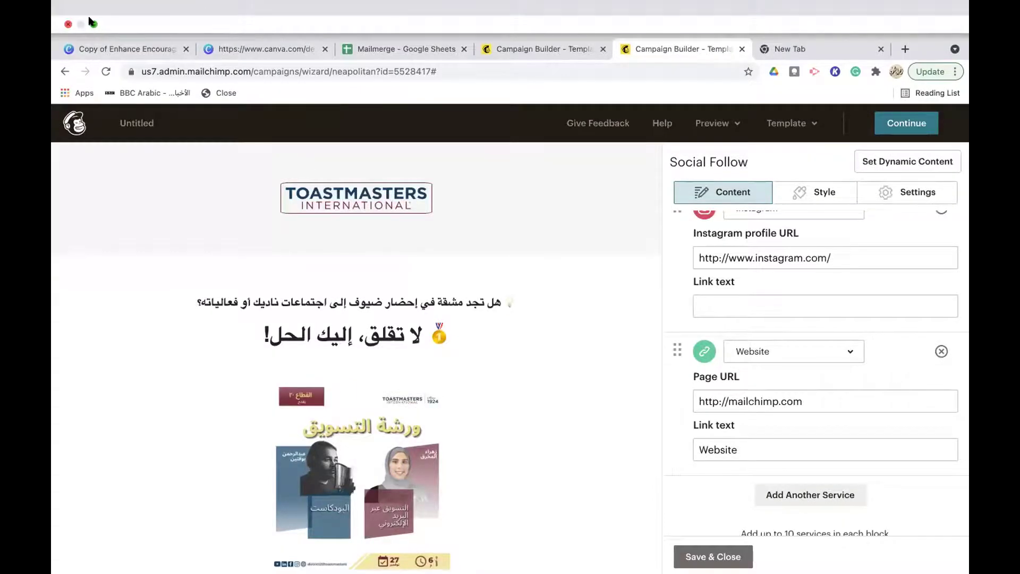
left_click(93, 24)
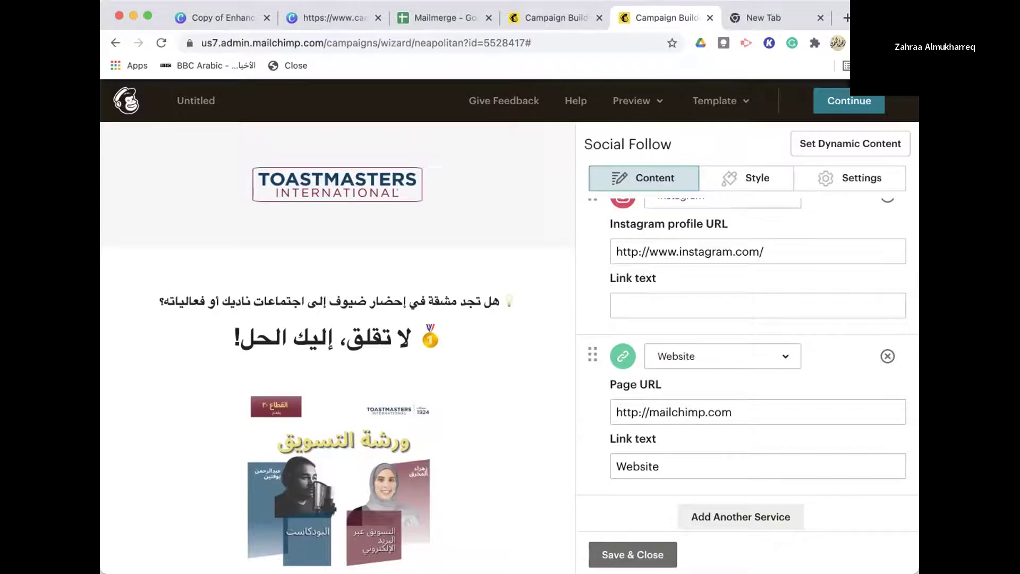
left_click(146, 16)
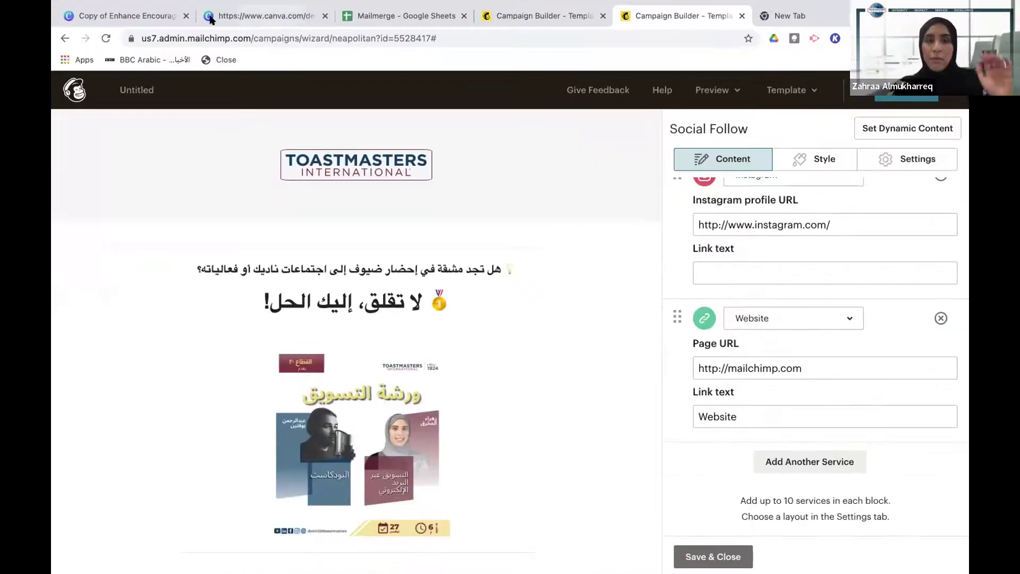
left_click(151, 18)
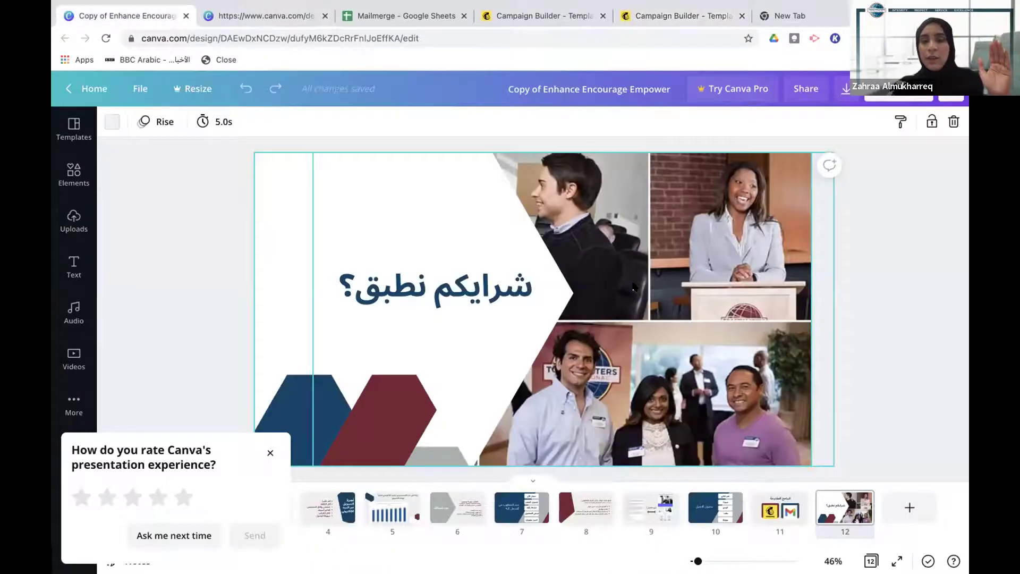
key("Left")
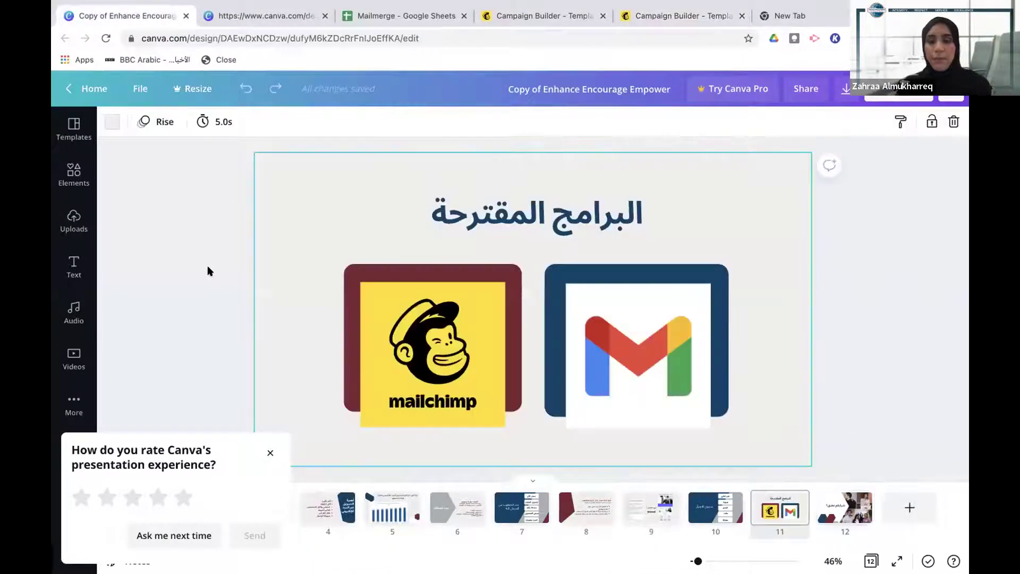